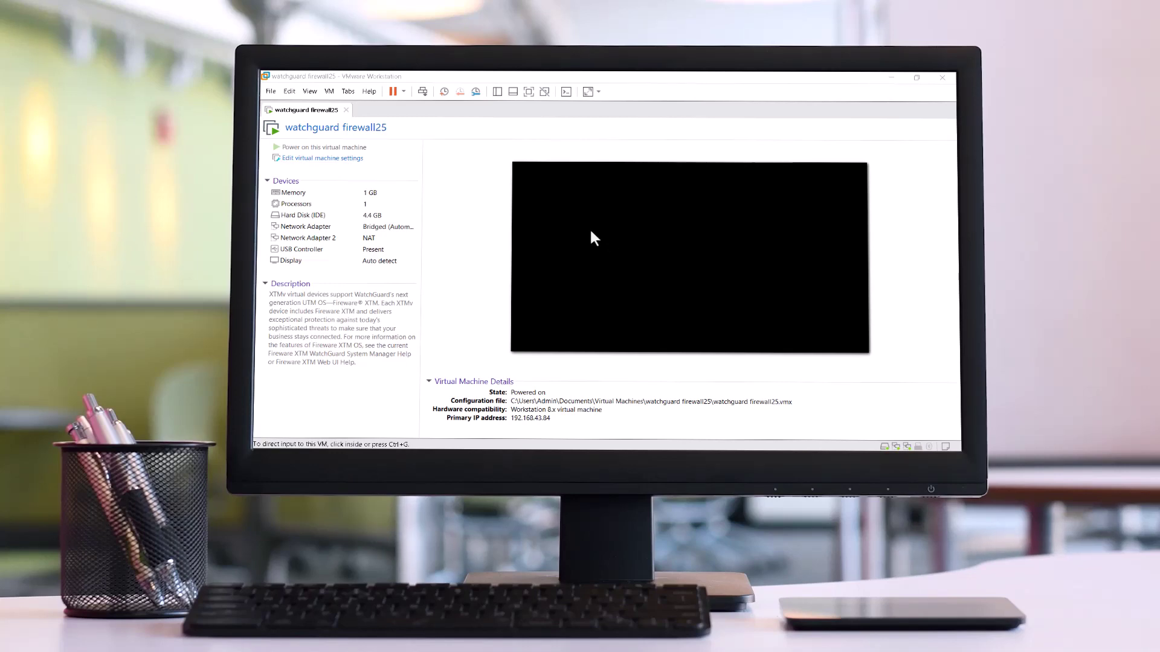
pyautogui.click(591, 232)
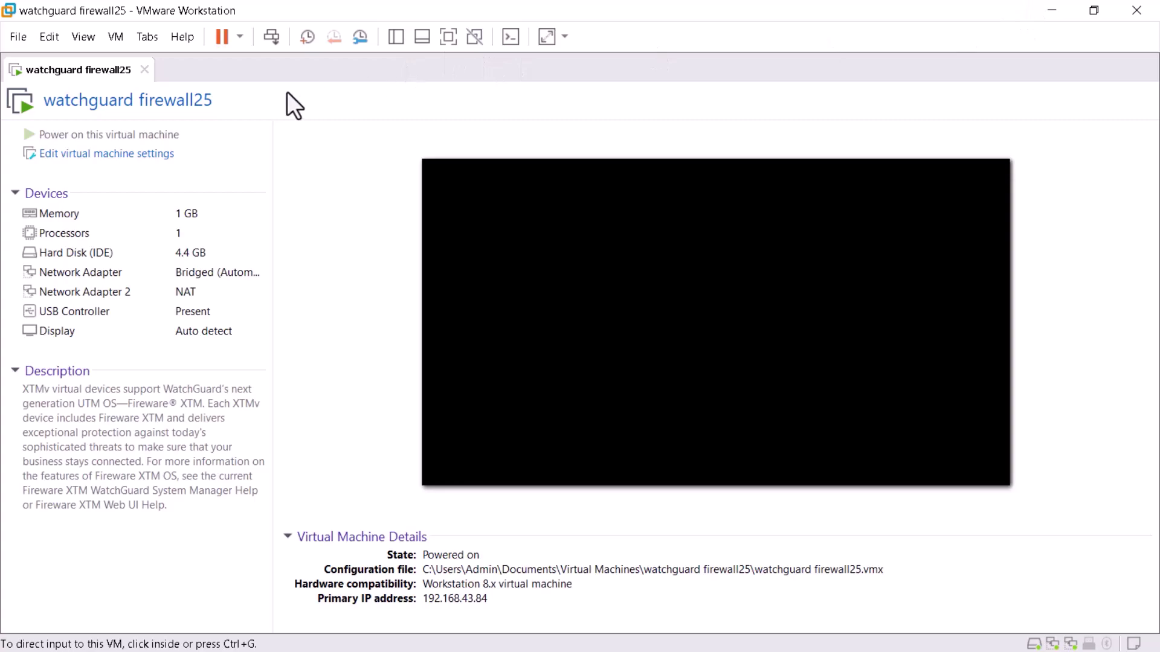
pyautogui.click(1051, 10)
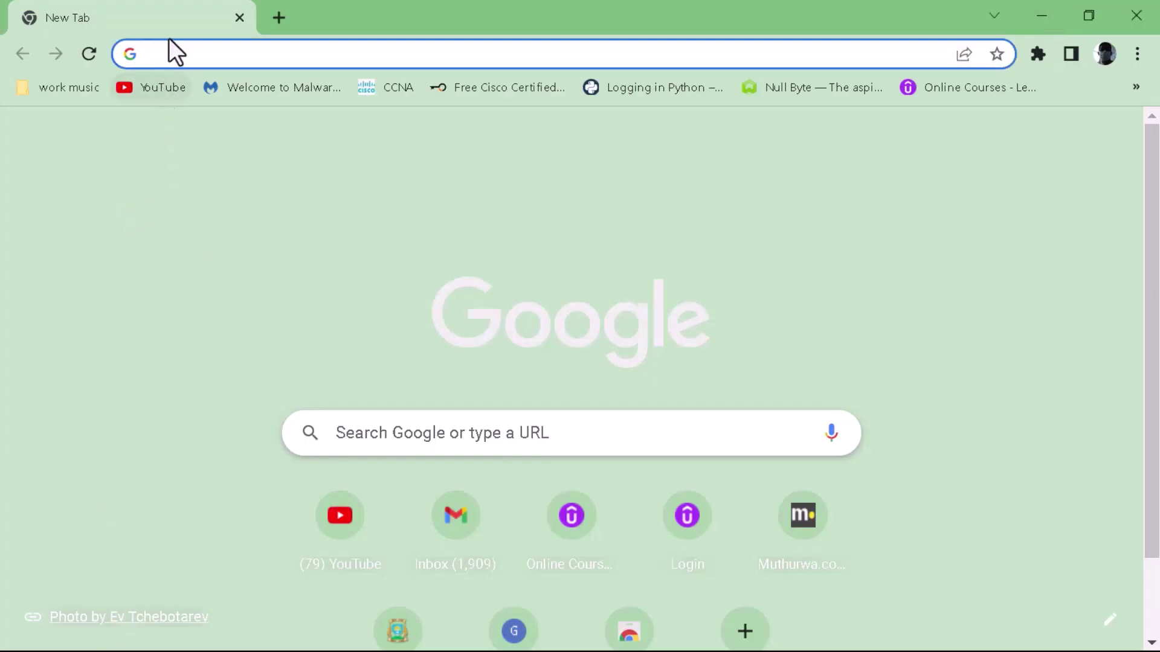
pyautogui.click(167, 53)
pyautogui.write('192.')
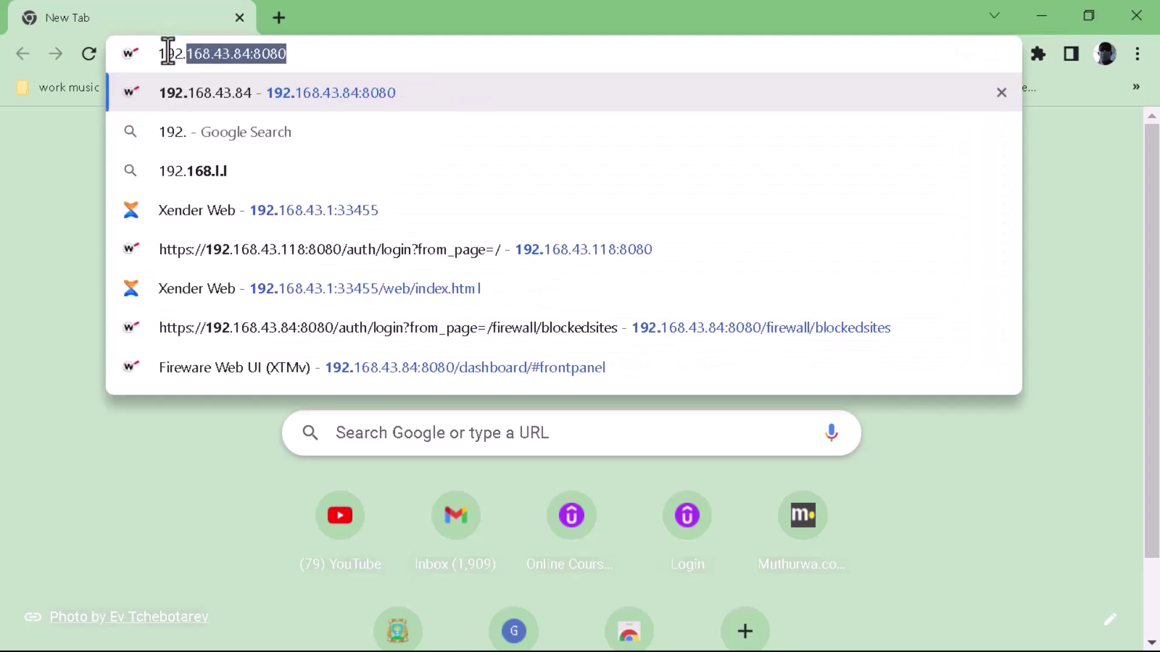
pyautogui.write('168')
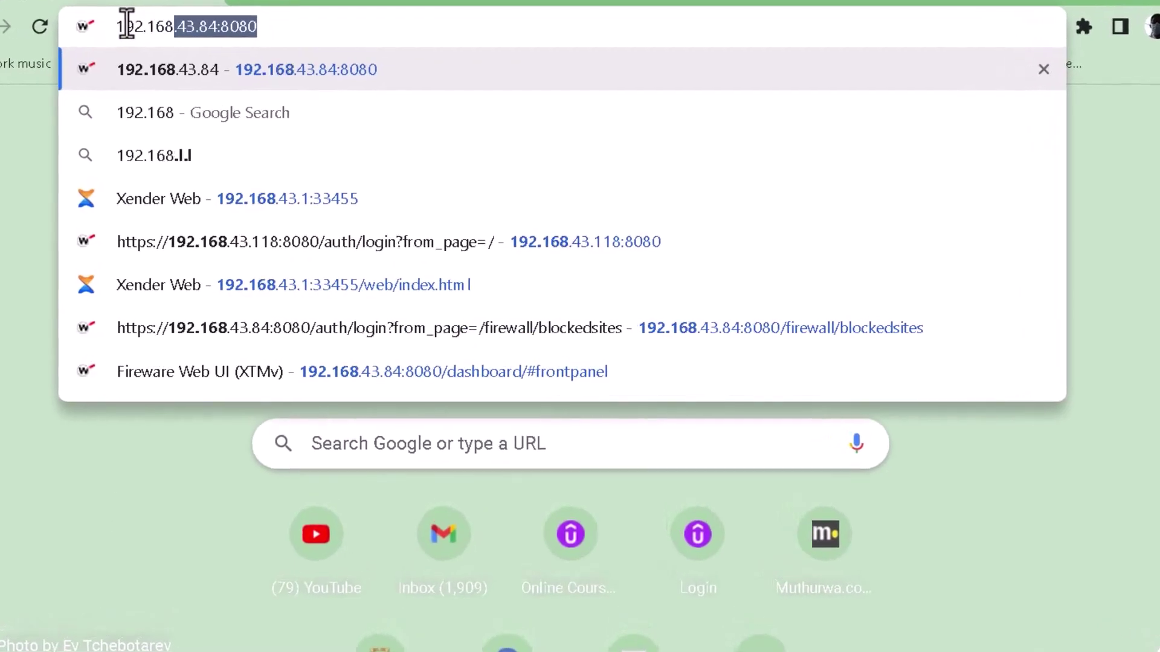
pyautogui.write('.43')
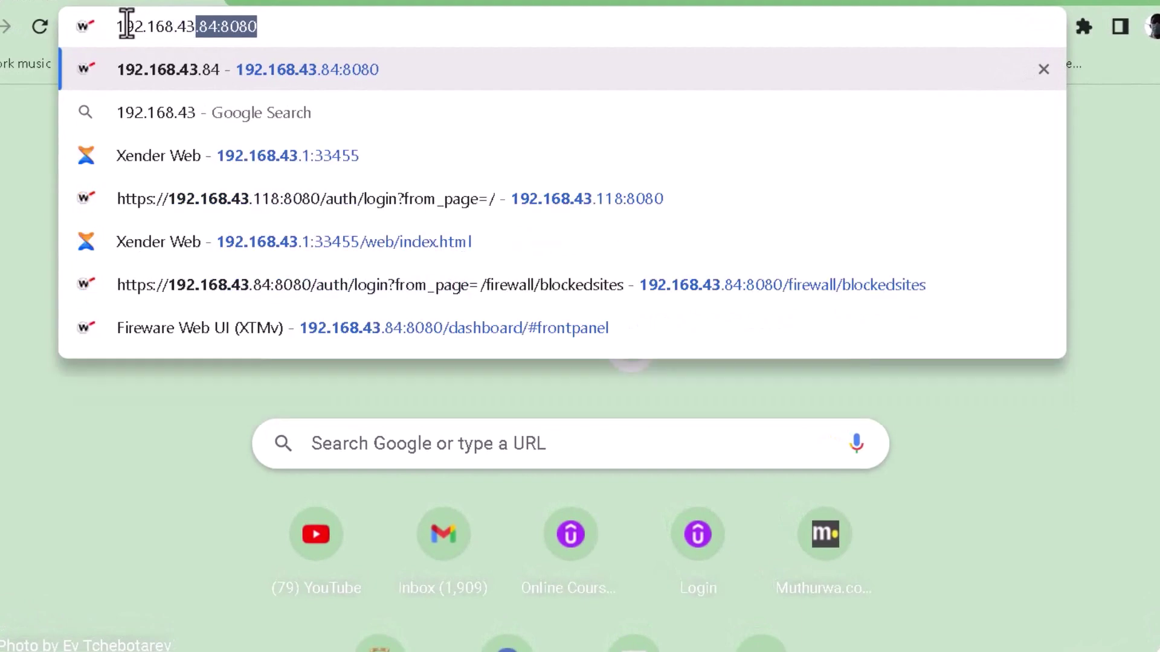
pyautogui.write('.')
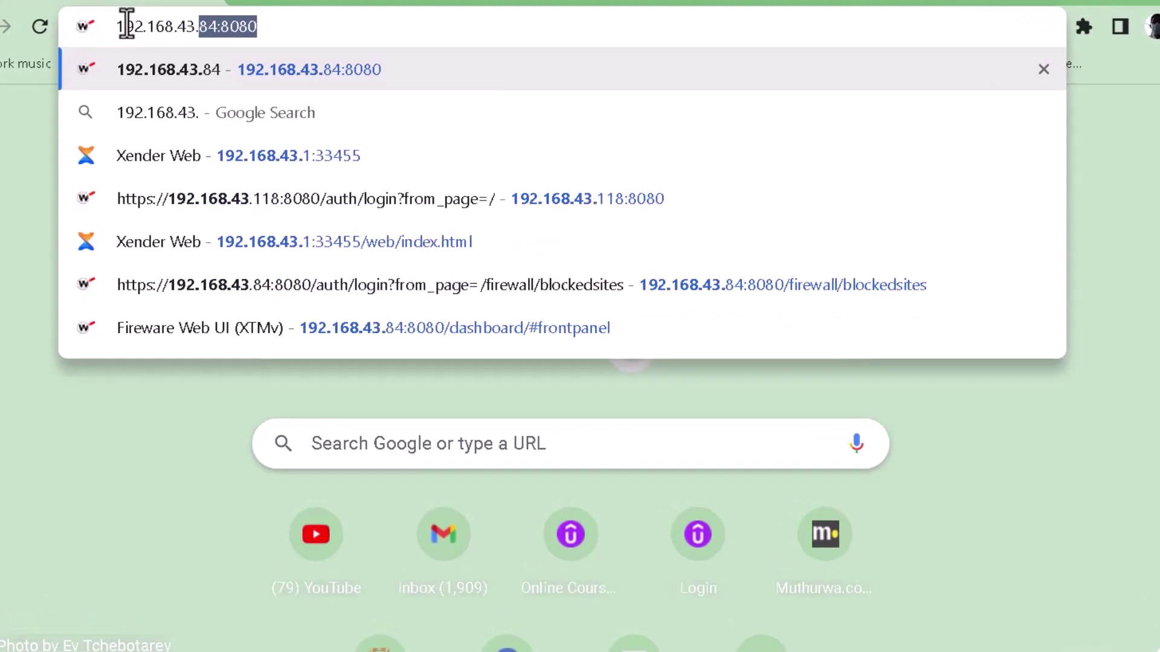
pyautogui.write('84:')
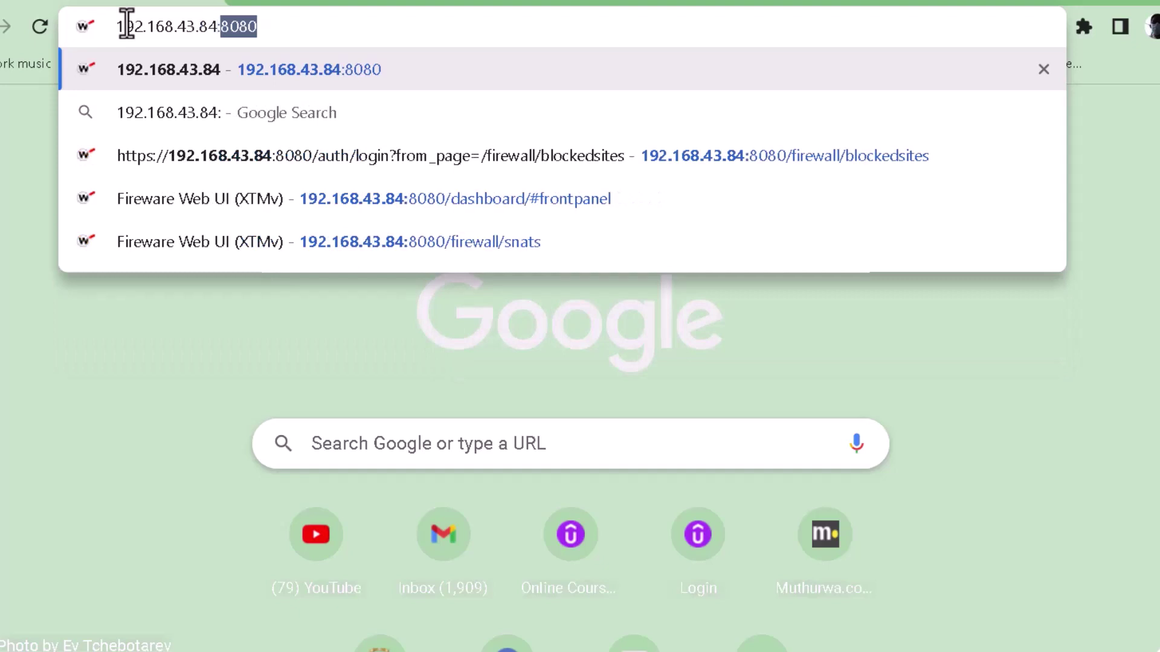
pyautogui.write('8')
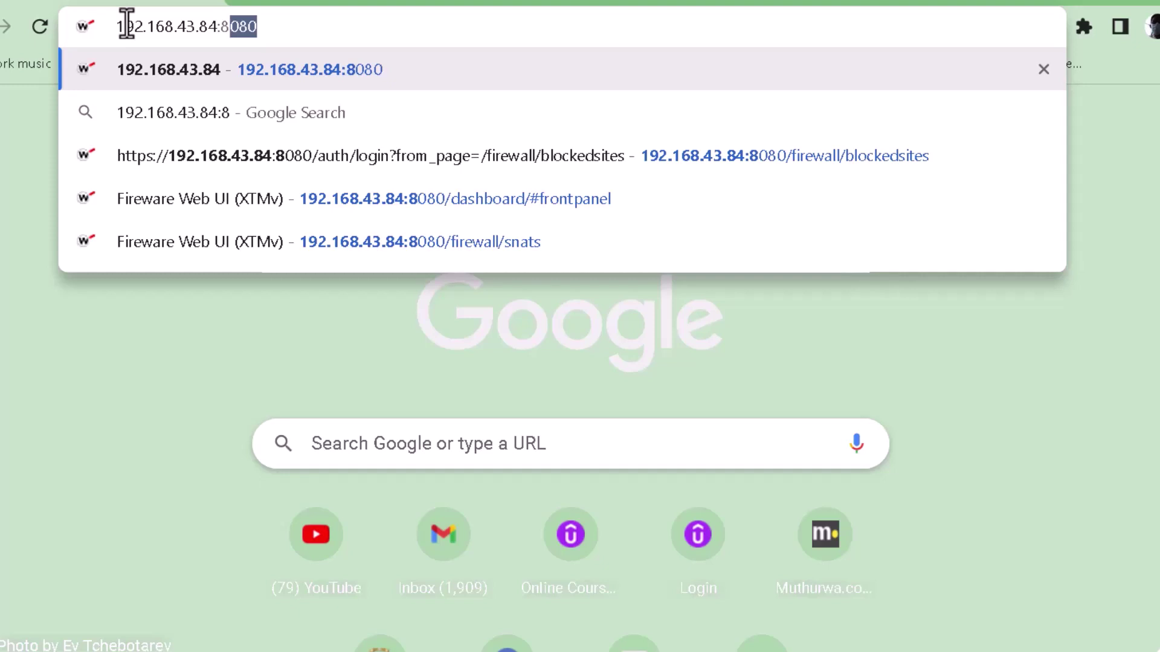
pyautogui.write('080')
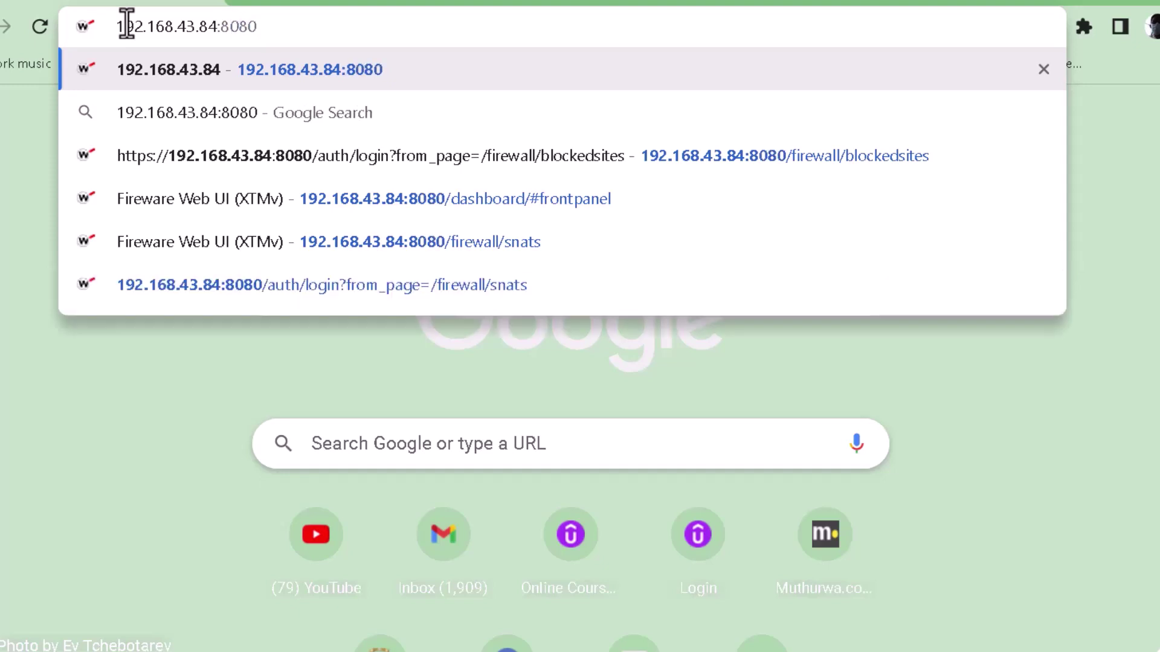
pyautogui.press('Return')
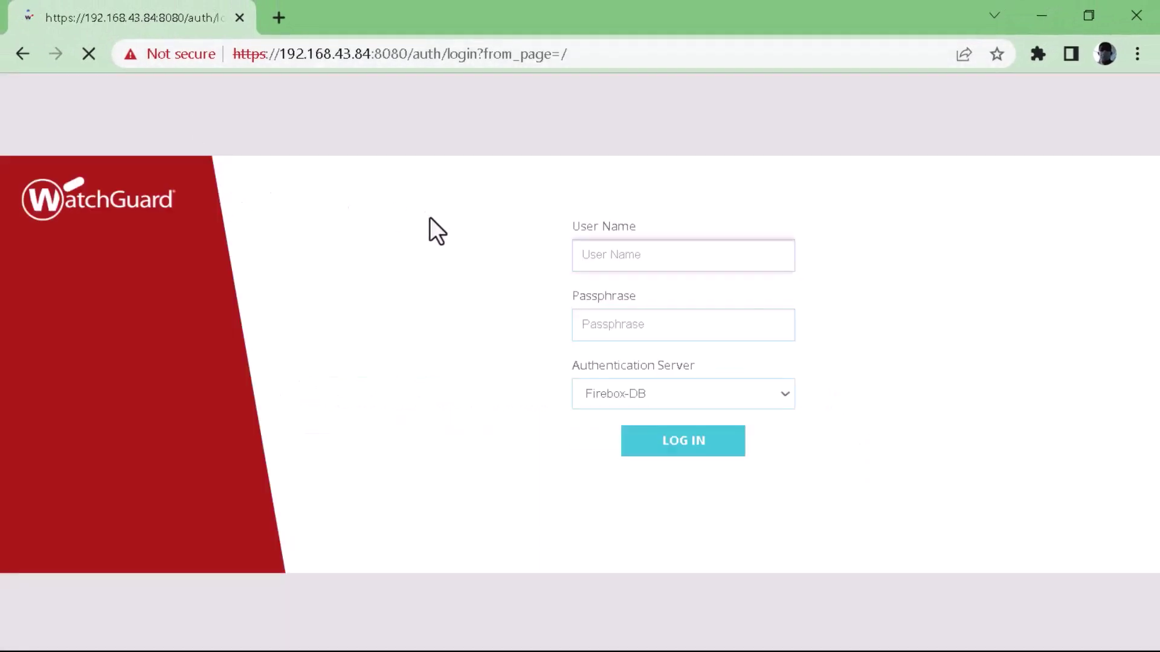
# Log in as admin with the administrator passphrase to reach the Dashboard Front Panel.
pyautogui.click(628, 261)
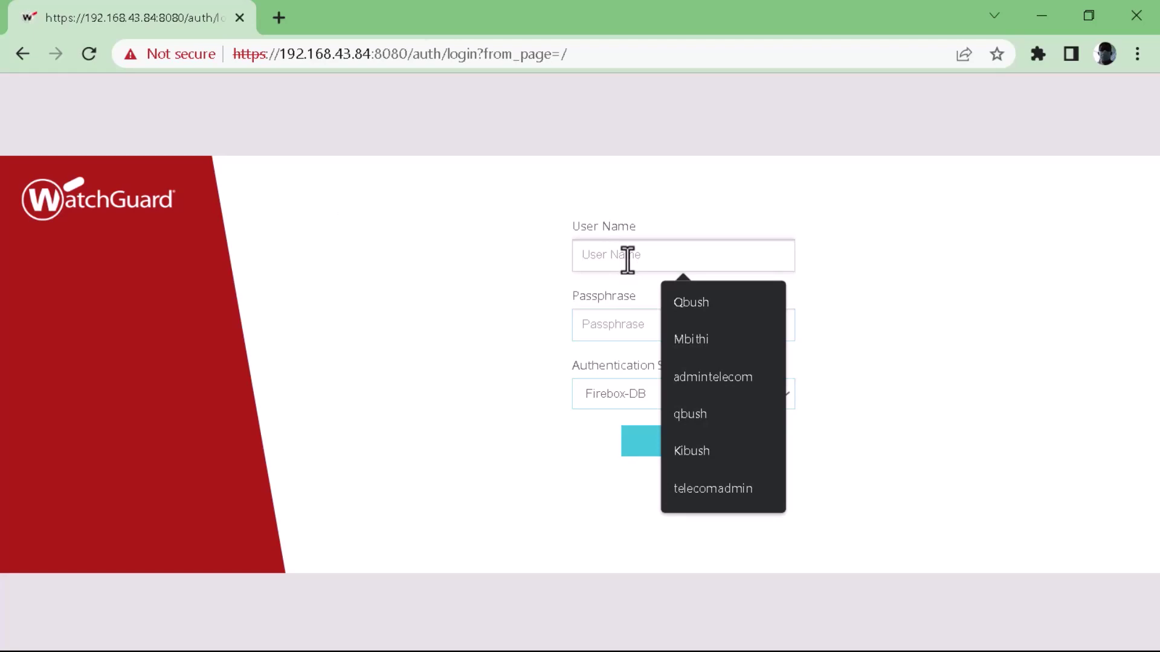
pyautogui.write('amin')
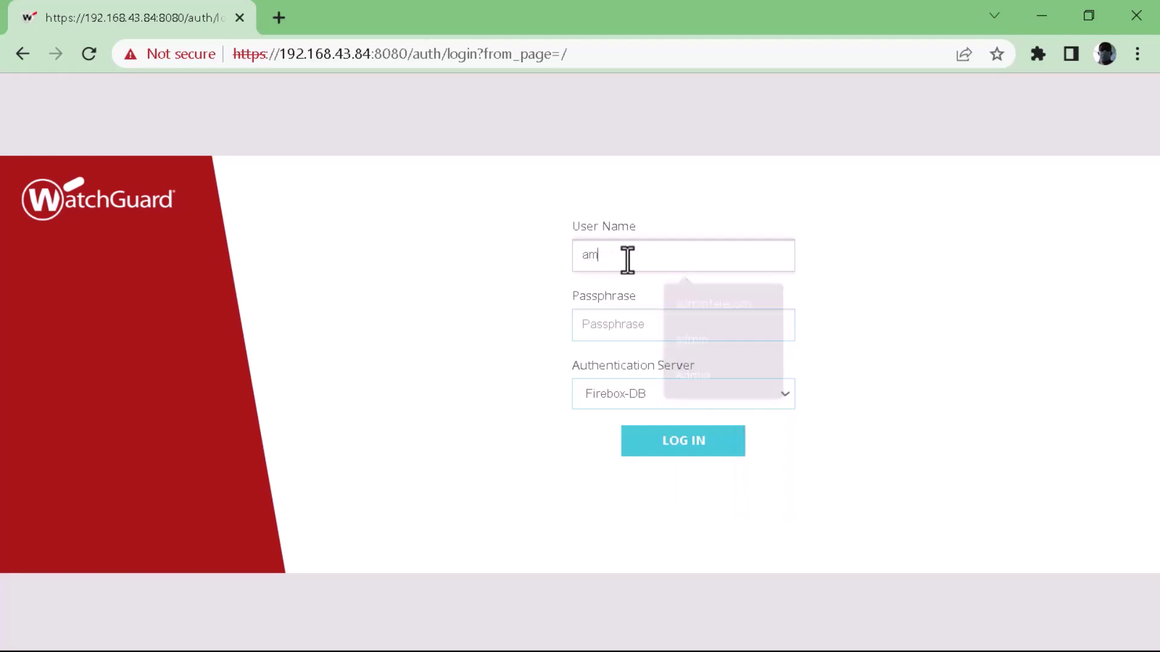
pyautogui.press('BackSpace')
pyautogui.press('BackSpace')
pyautogui.press('BackSpace')
pyautogui.press('BackSpace')
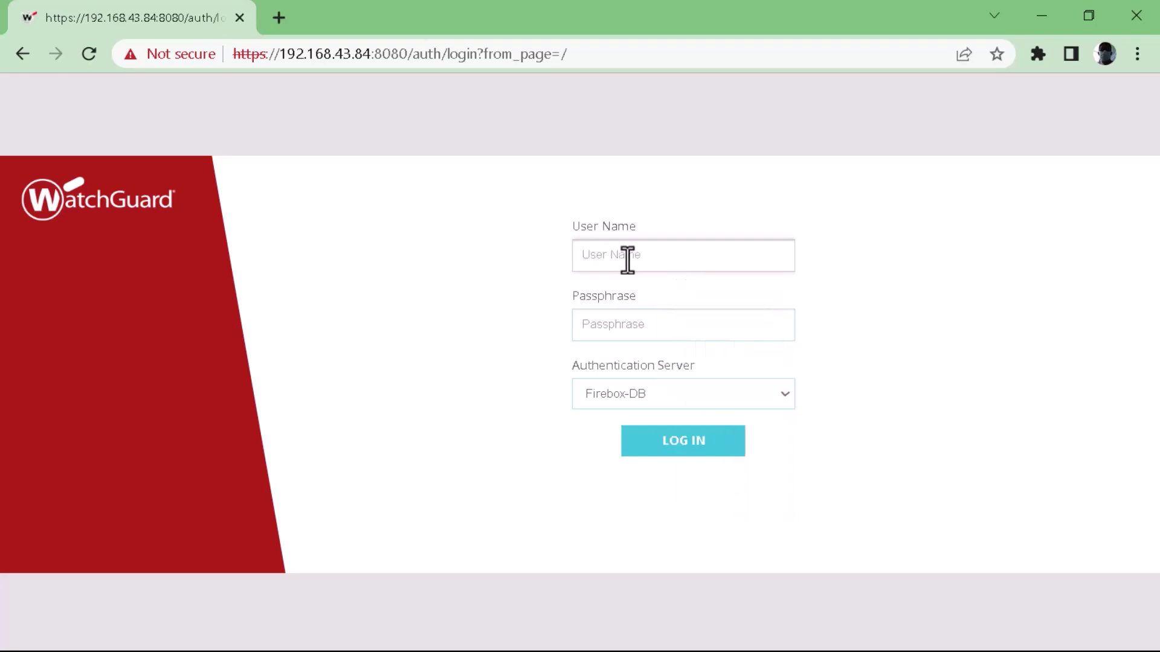
pyautogui.write('admin')
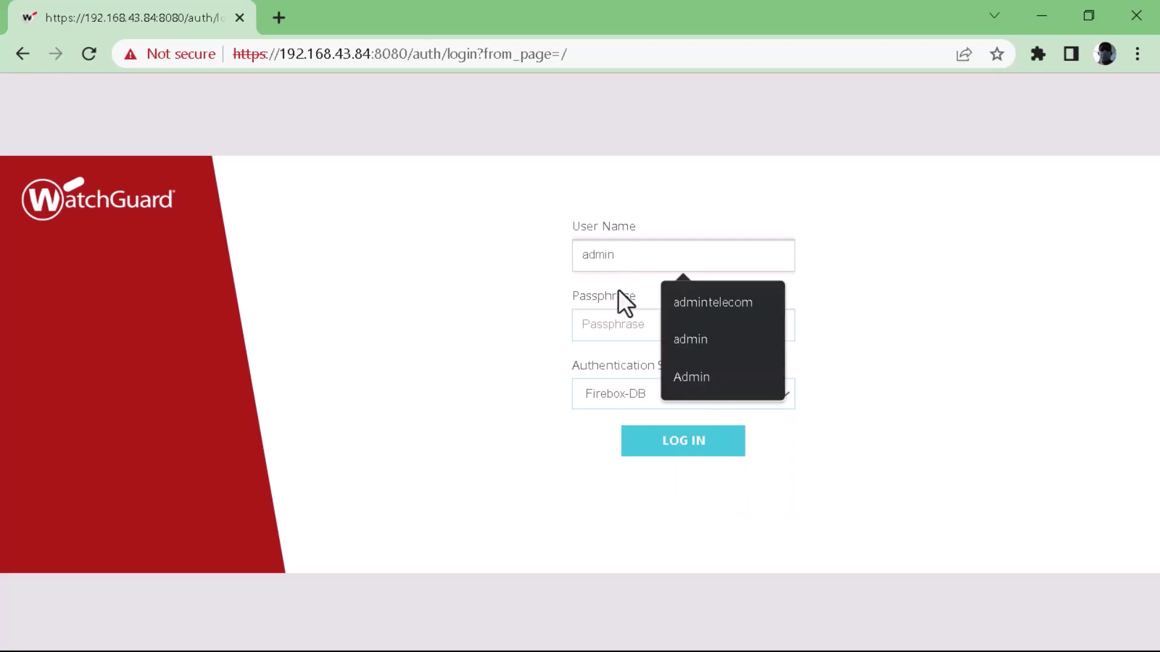
pyautogui.click(613, 324)
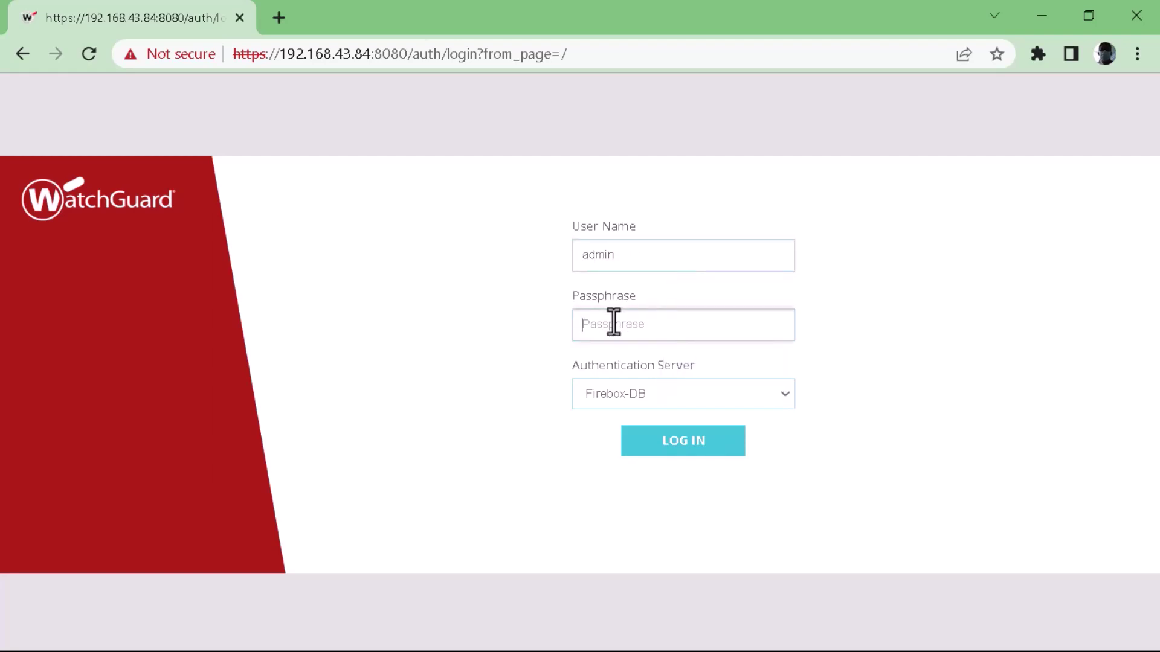
pyautogui.write('•••••••••••••')
pyautogui.press('Return')
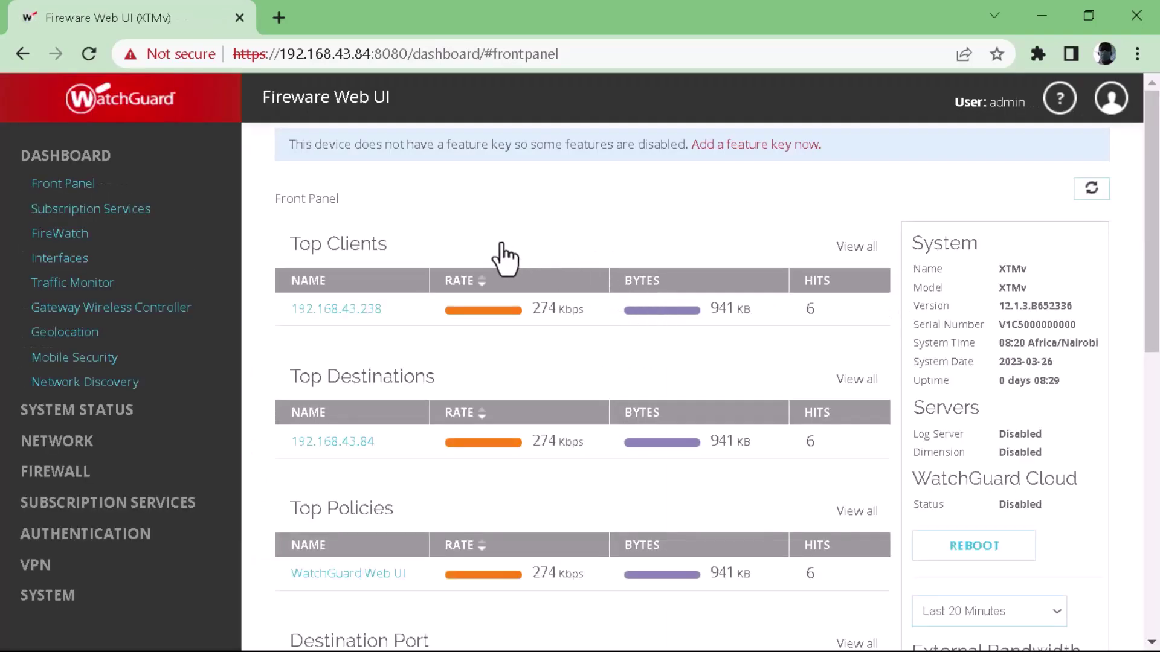
# Collapse the DASHBOARD menu and expand the FIREWALL section in the sidebar.
pyautogui.moveTo(228, 184)
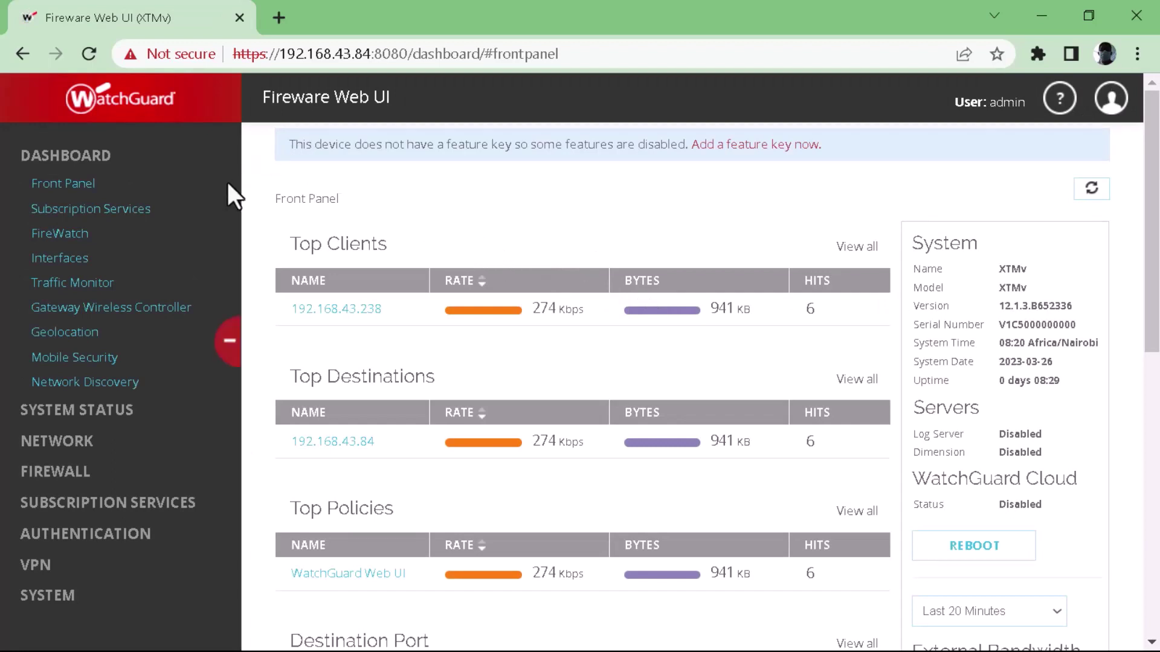
pyautogui.click(75, 163)
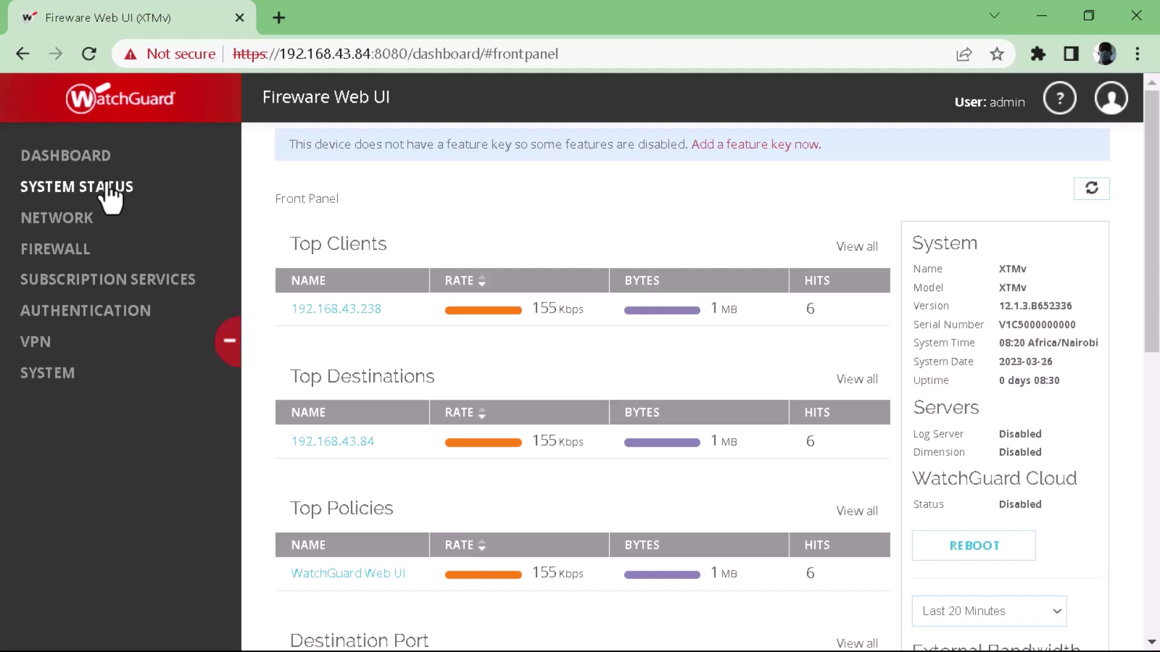
pyautogui.click(73, 251)
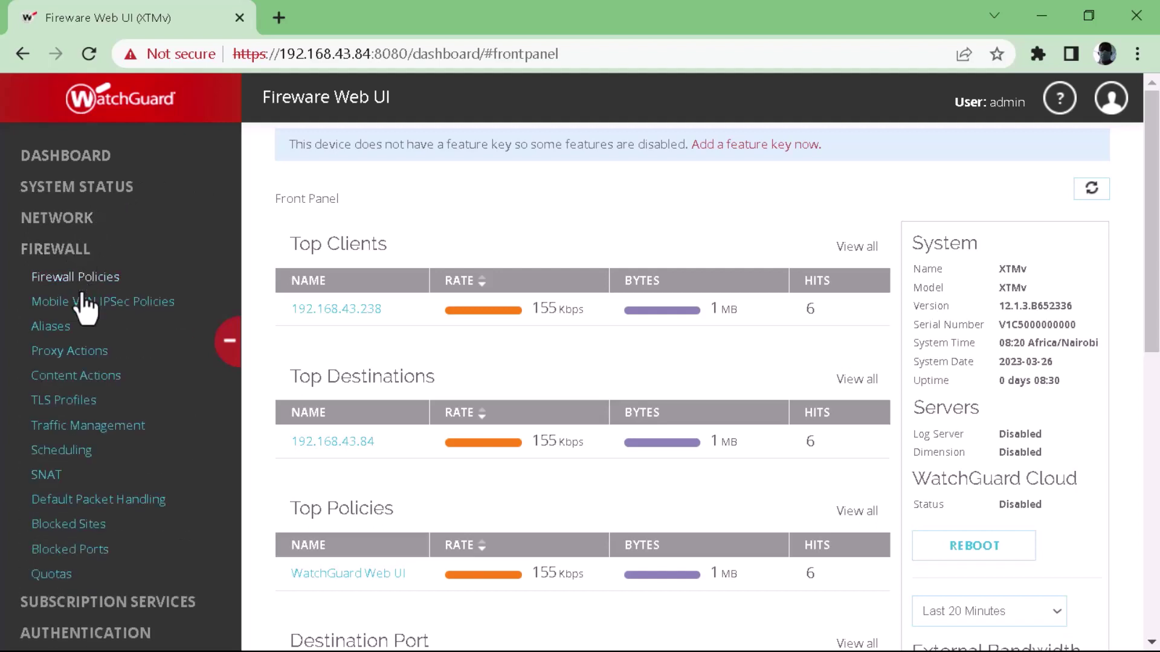
# Add a new Static NAT action from Firewall > SNAT and begin naming it 'exet'.
pyautogui.click(45, 481)
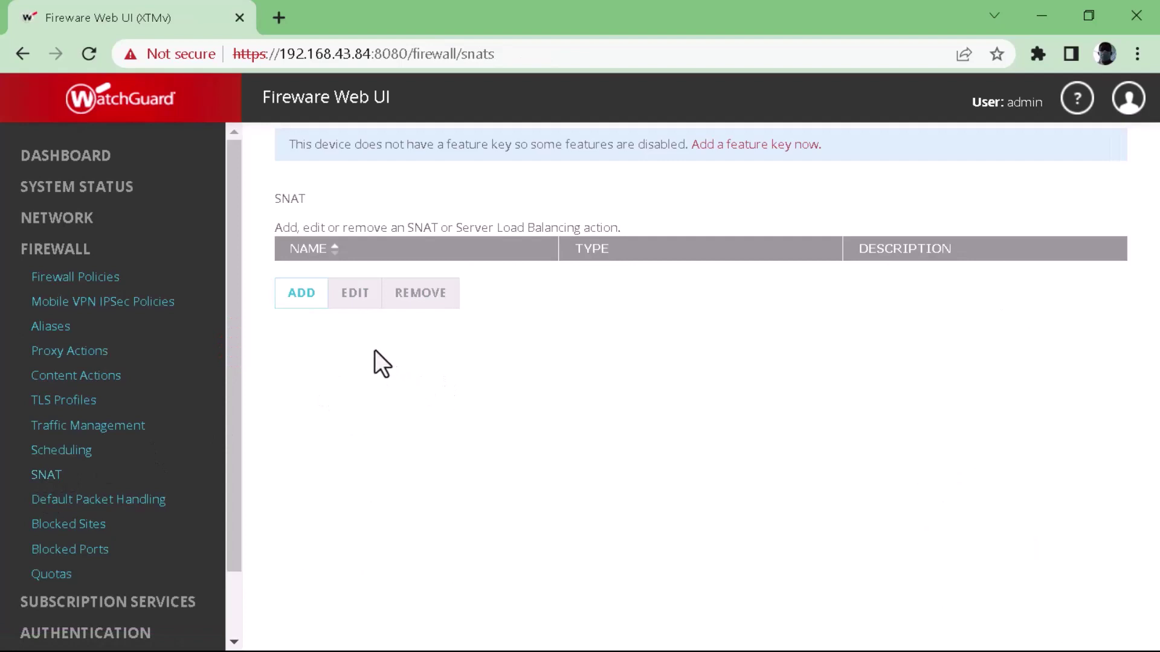
pyautogui.click(304, 299)
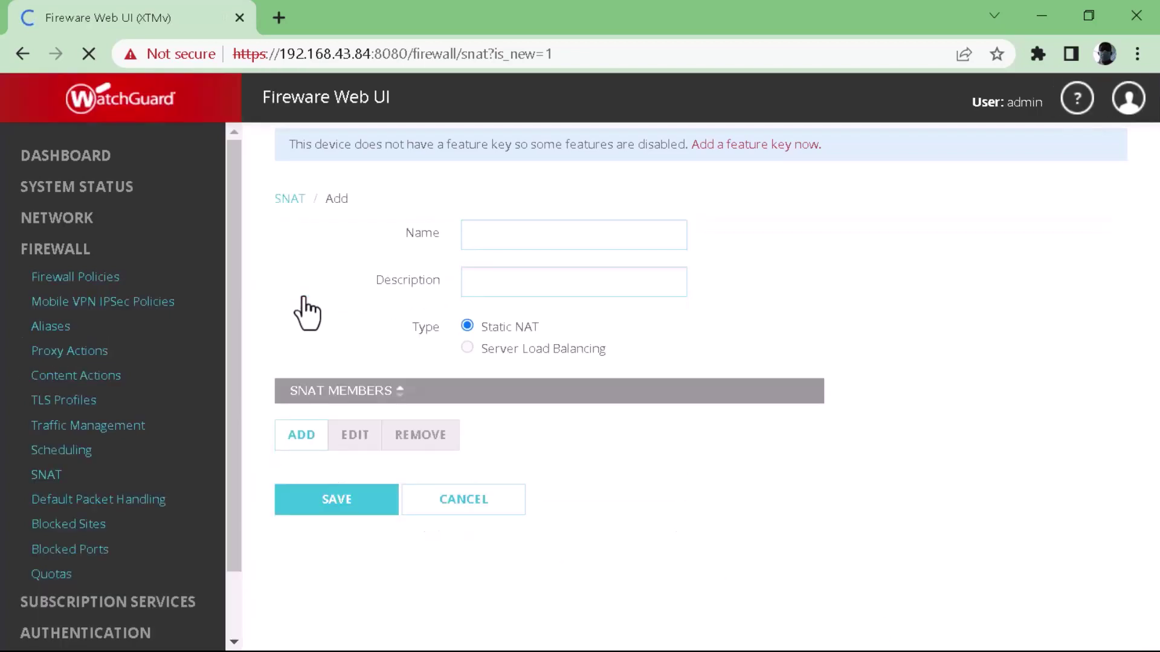
pyautogui.click(520, 234)
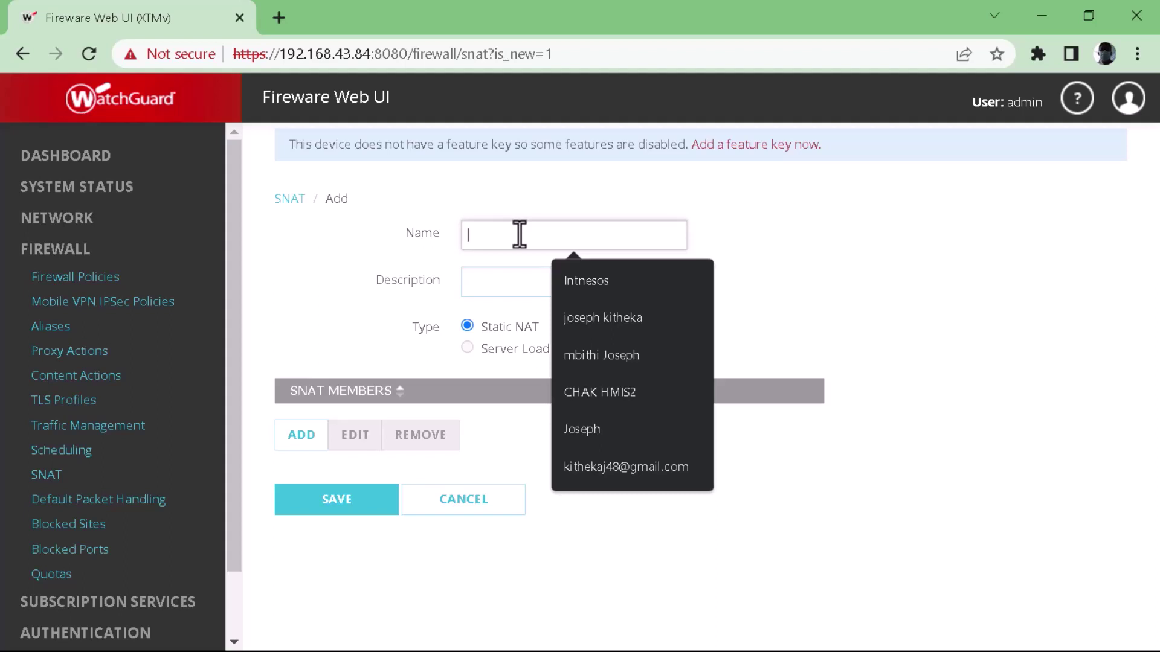
pyautogui.write('exeter')
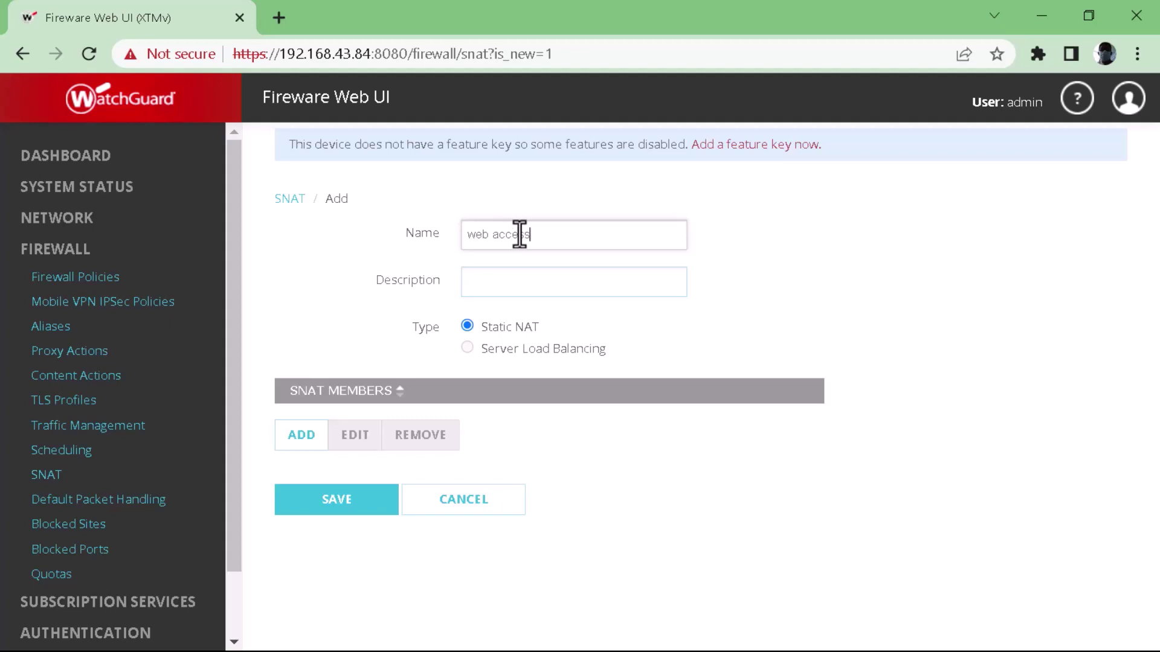
# Enter 'business web access' as the SNAT description and try saving, which fails without a member.
pyautogui.click(502, 282)
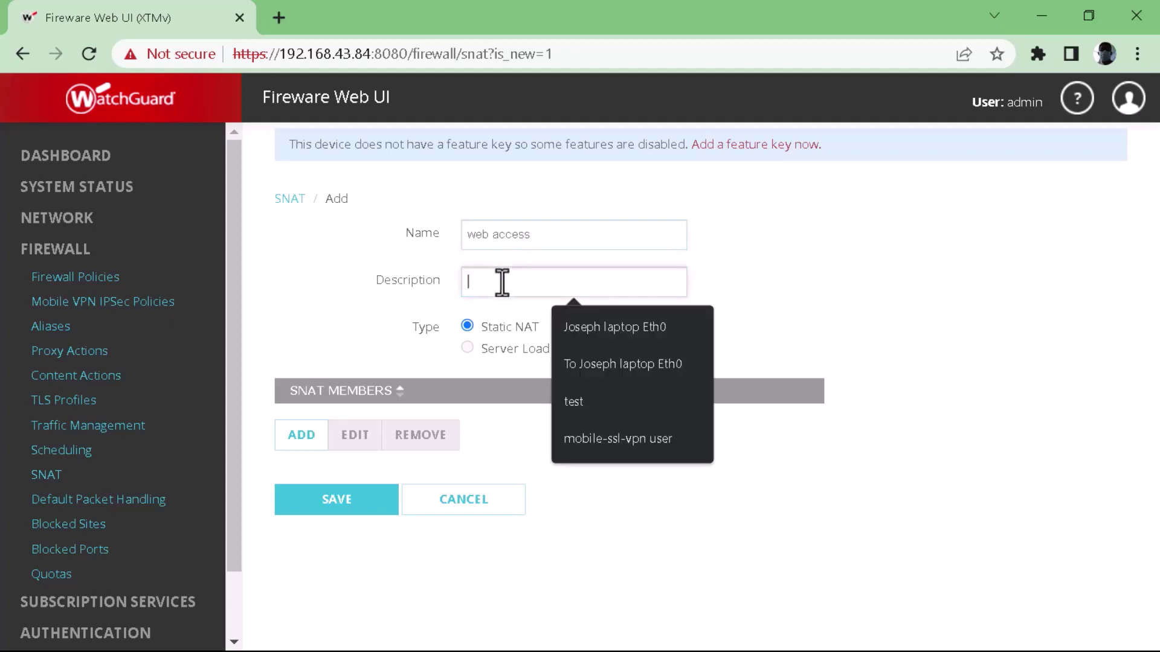
pyautogui.write('wa')
pyautogui.press('BackSpace')
pyautogui.press('BackSpace')
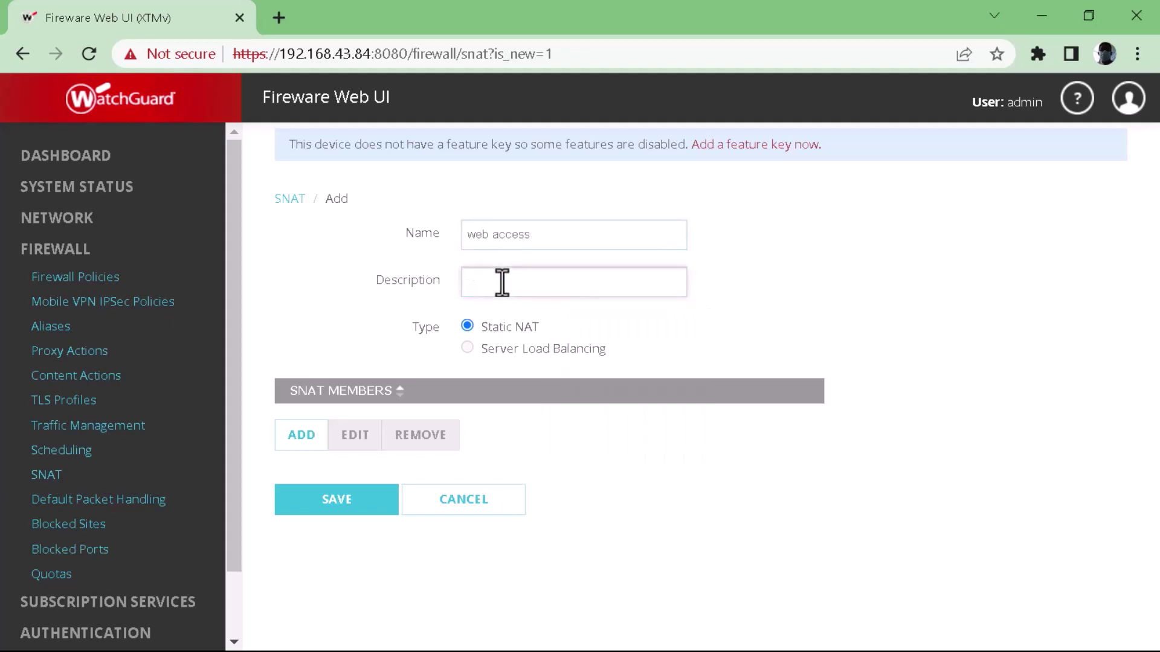
pyautogui.write('business web access')
pyautogui.click(368, 505)
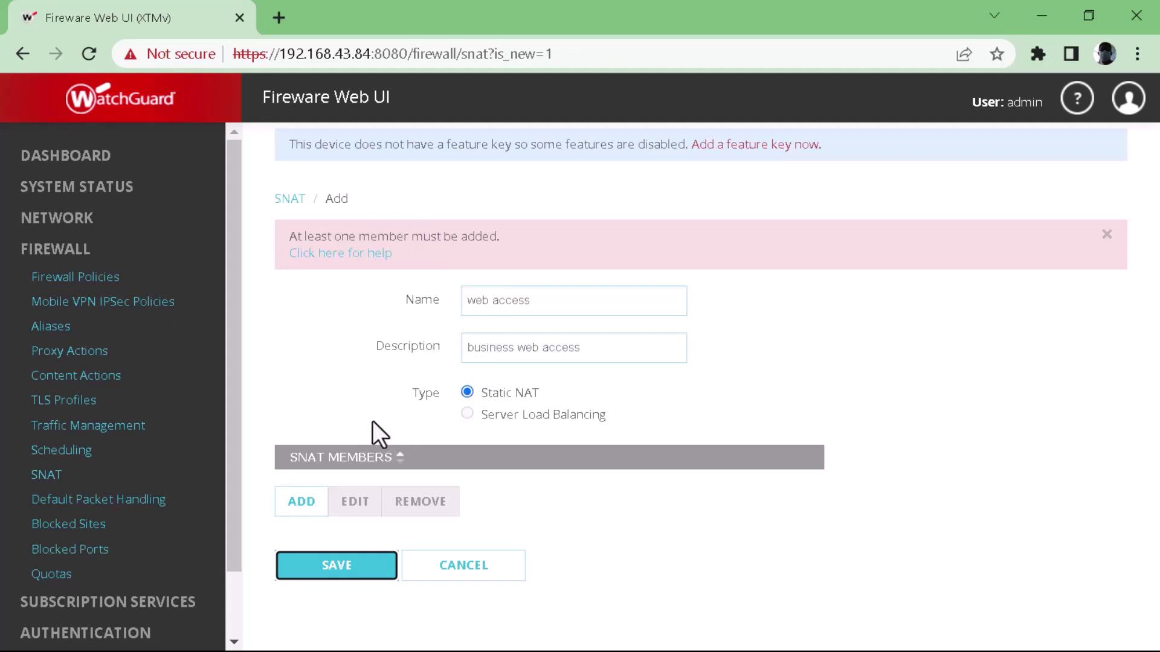
# Discard the unsaved 'web access' draft by reloading the page and return to the SNAT list.
pyautogui.click(650, 308)
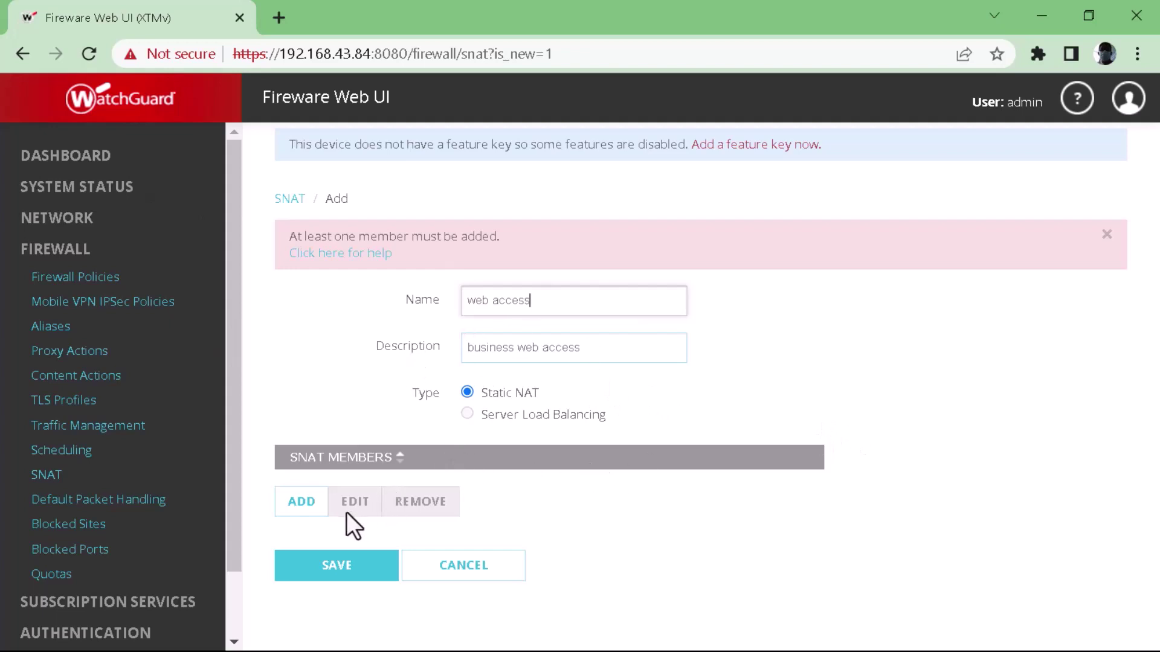
pyautogui.click(333, 563)
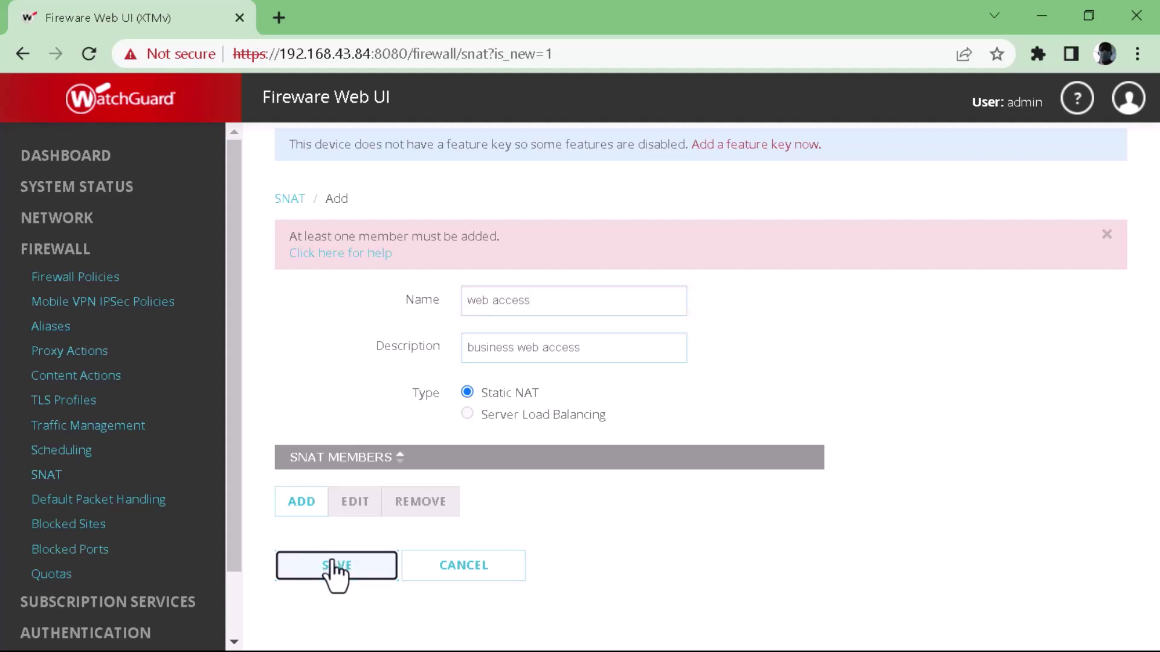
pyautogui.click(87, 59)
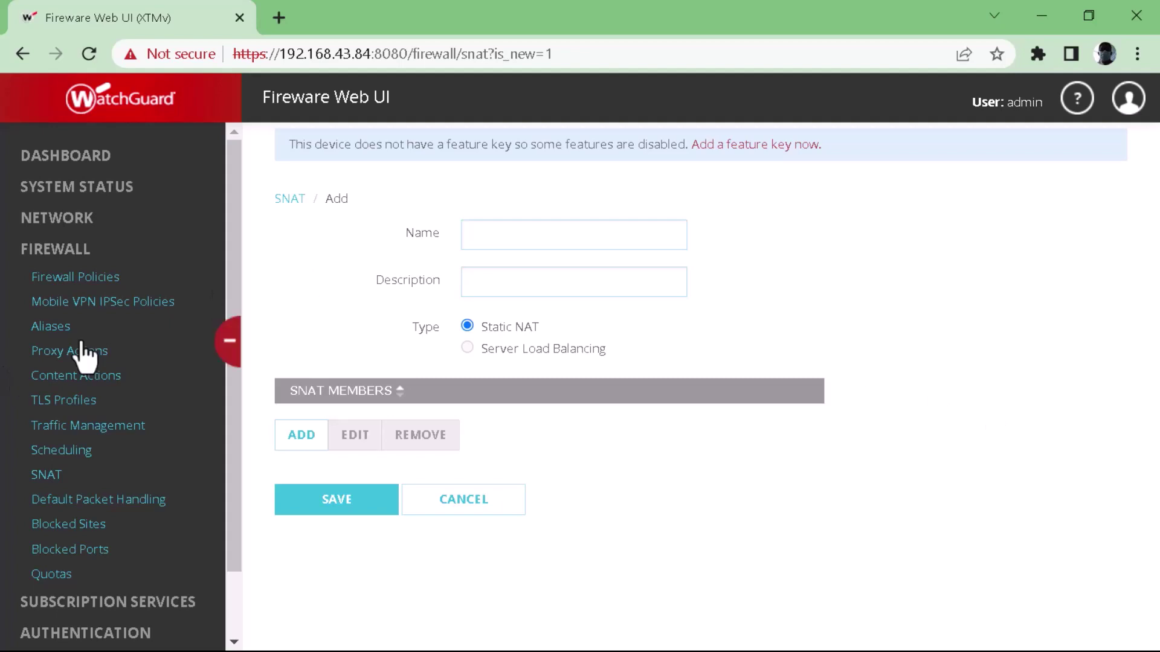
pyautogui.click(42, 477)
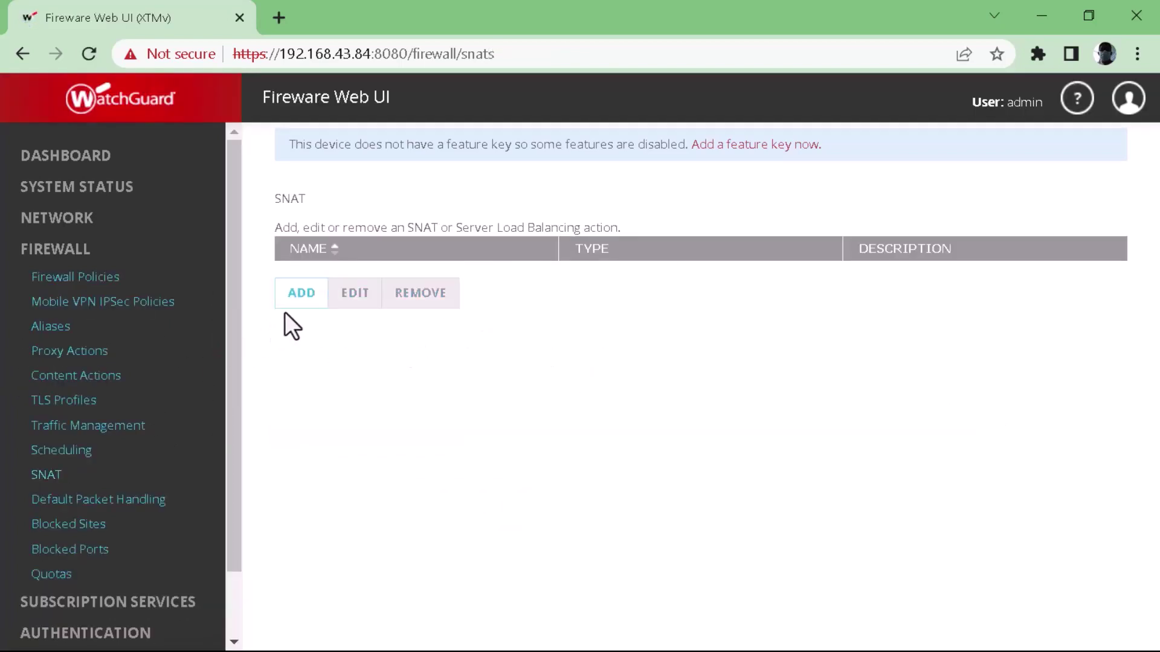
# Add a fresh SNAT action named 'web access' with description 'business web access'.
pyautogui.click(295, 302)
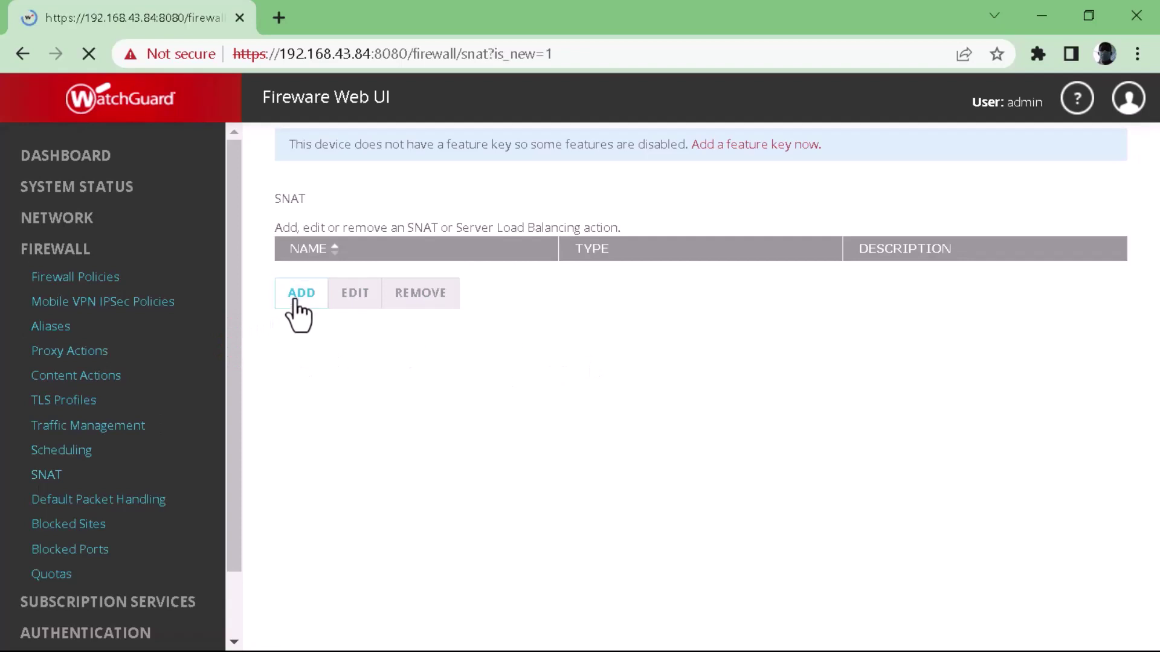
pyautogui.click(542, 237)
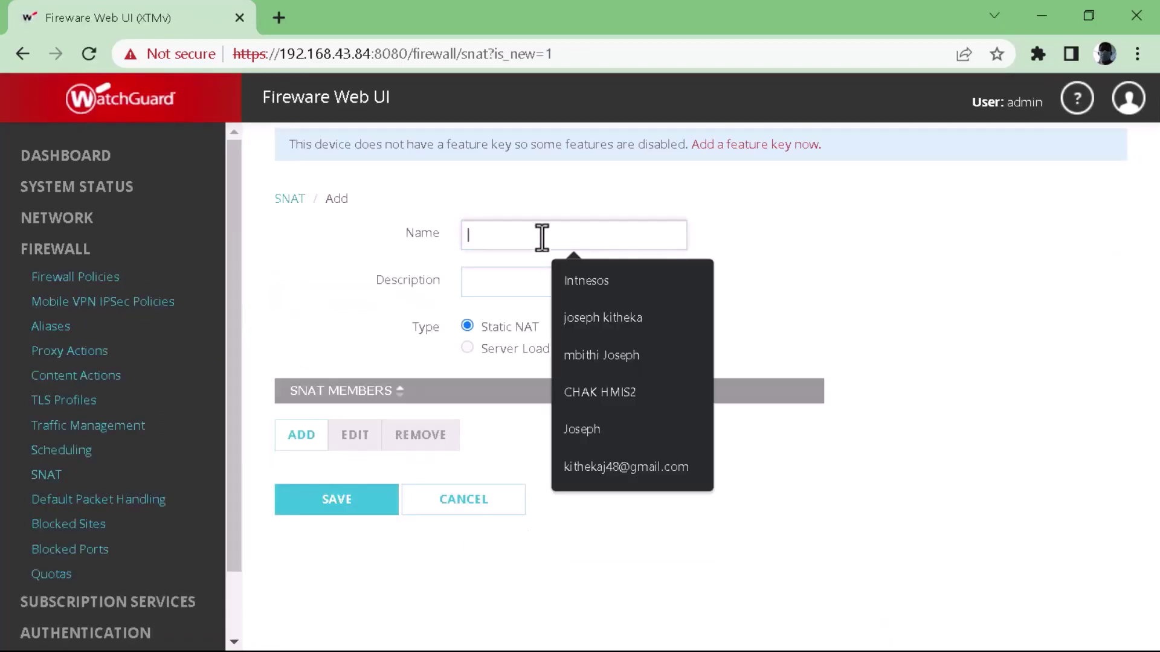
pyautogui.write('web acce')
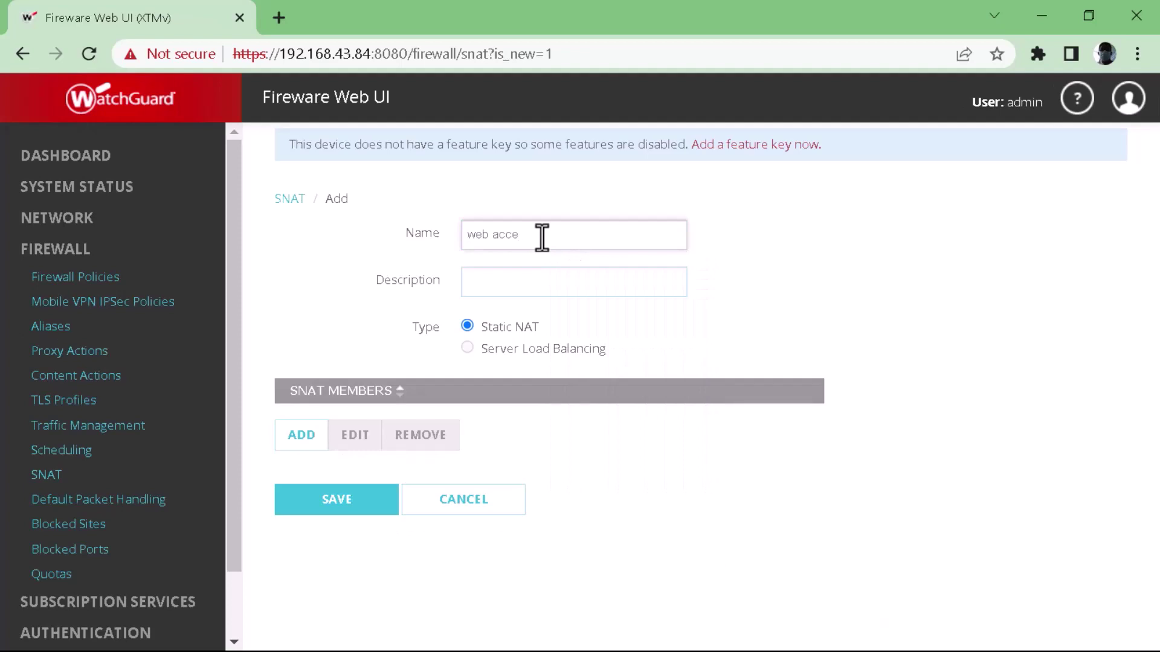
pyautogui.write('ss')
pyautogui.click(513, 282)
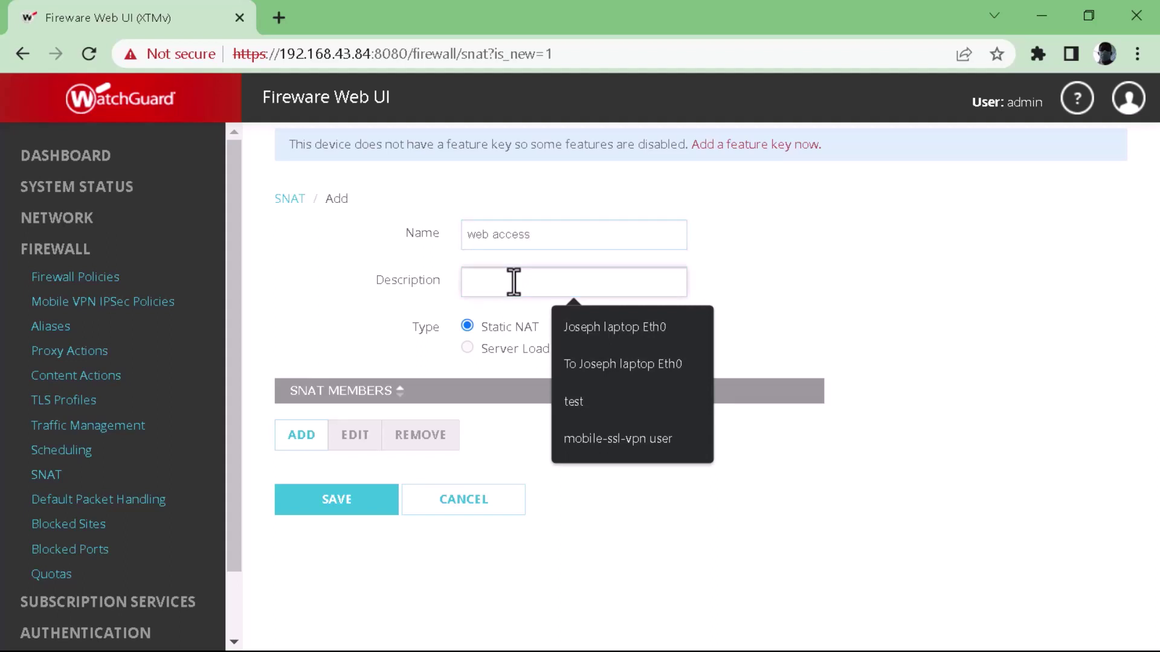
pyautogui.write('b')
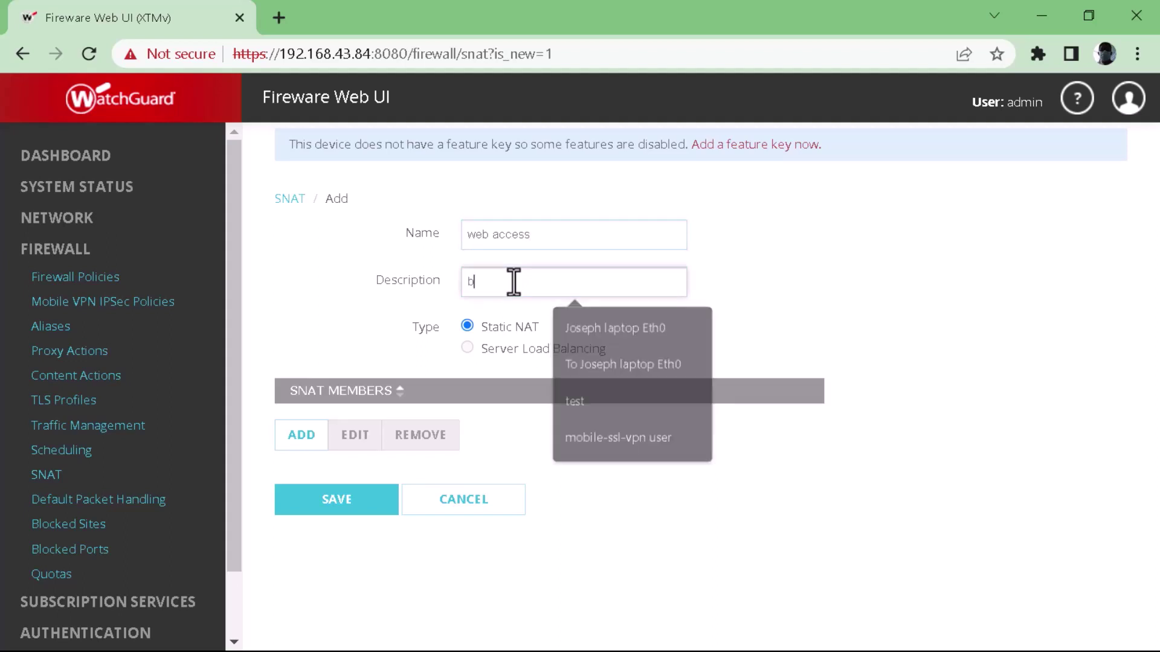
pyautogui.write('usiness')
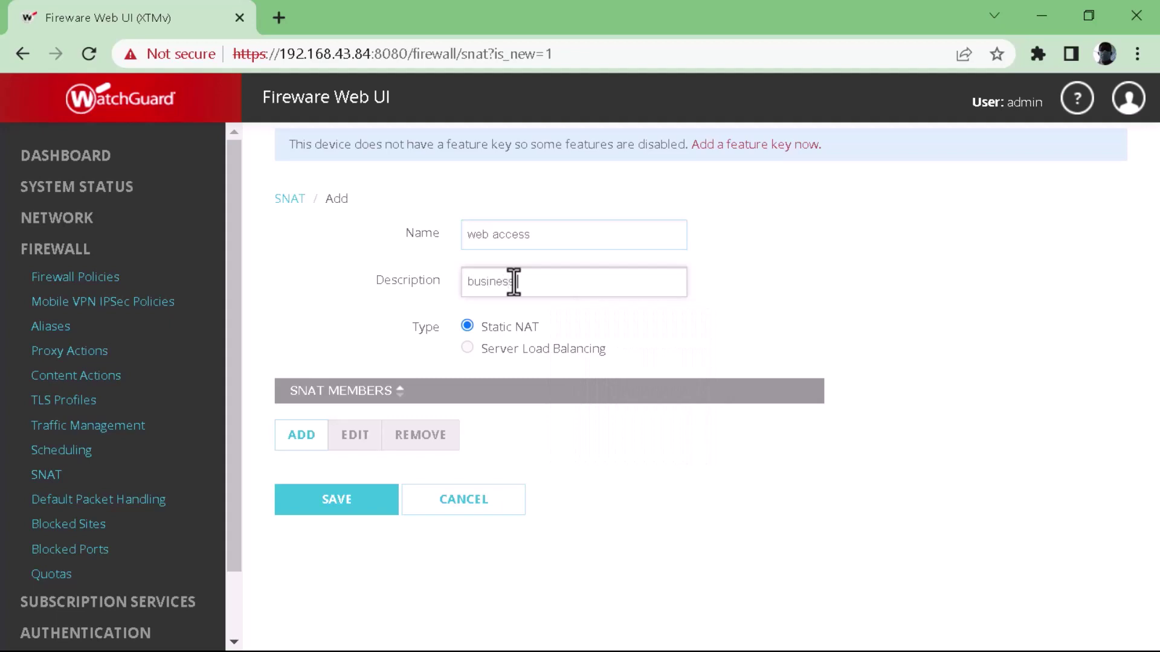
pyautogui.write(' web access')
# Add a SNAT member and settle on External as its external address after trying Any-External.
pyautogui.click(298, 444)
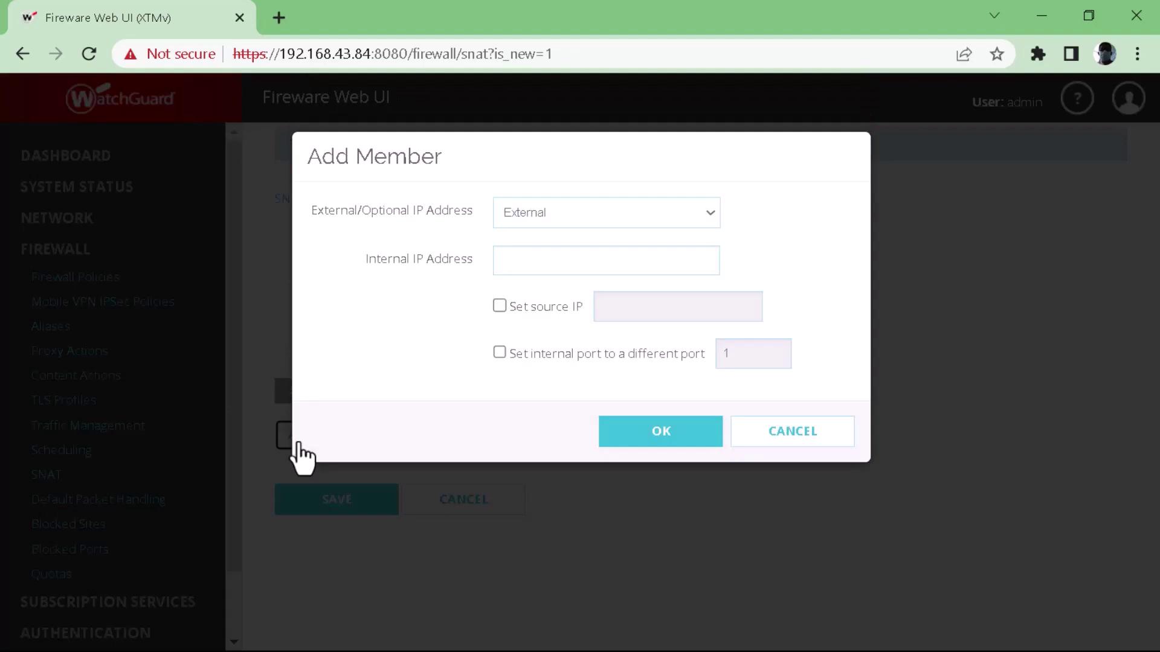
pyautogui.click(715, 224)
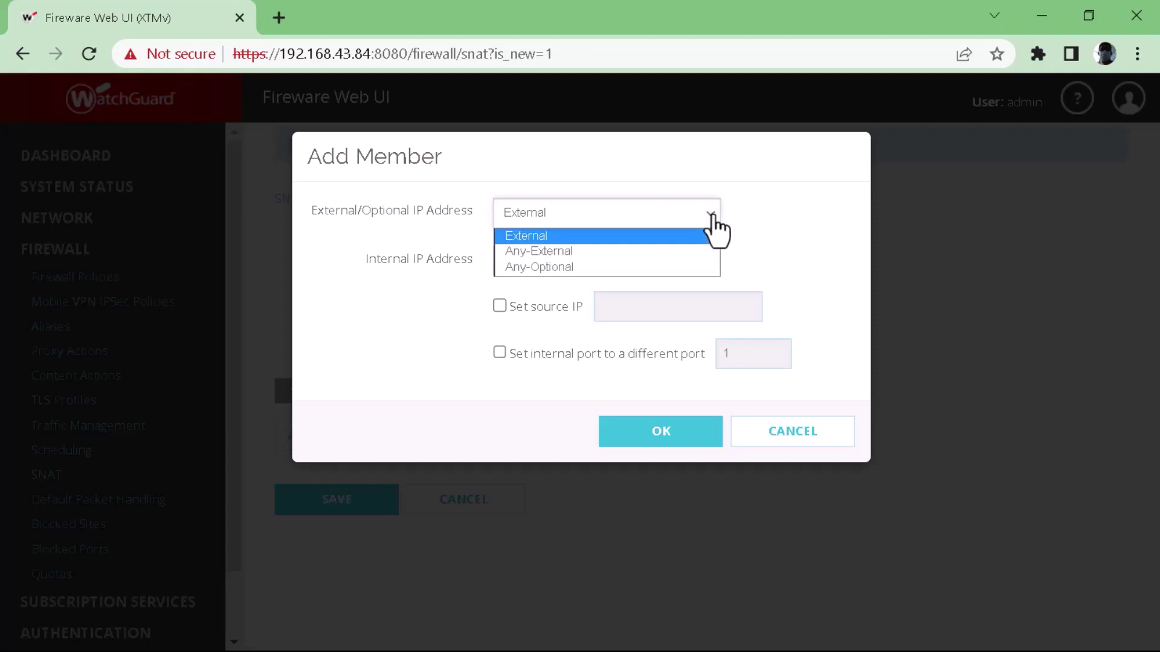
pyautogui.click(658, 235)
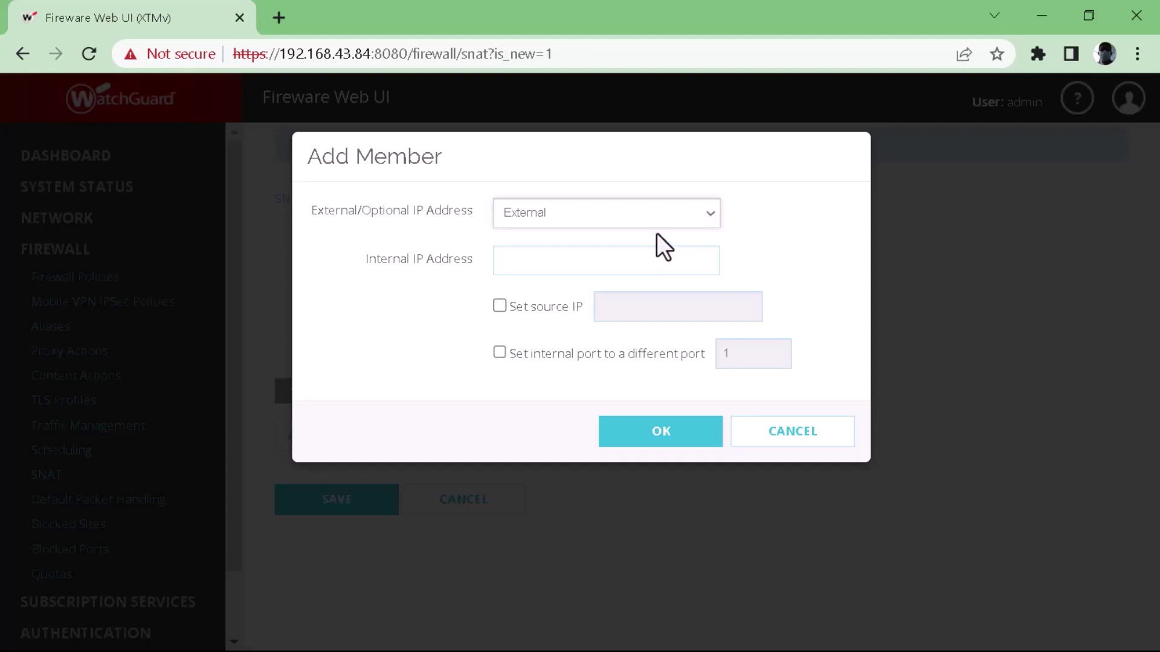
pyautogui.click(711, 219)
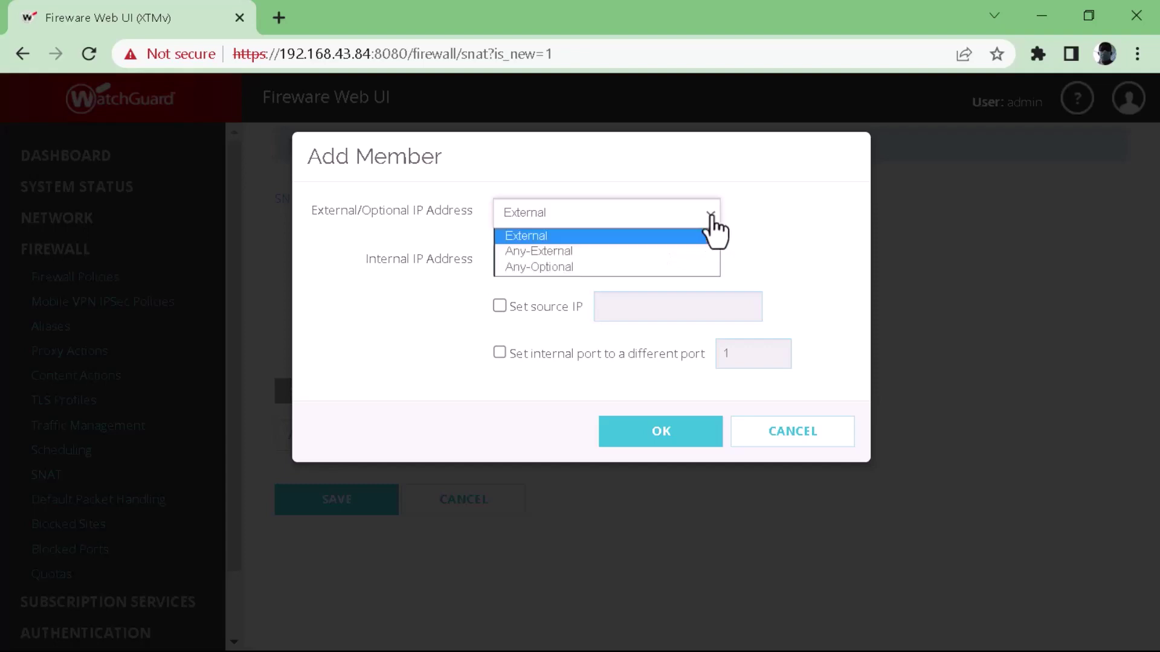
pyautogui.click(614, 251)
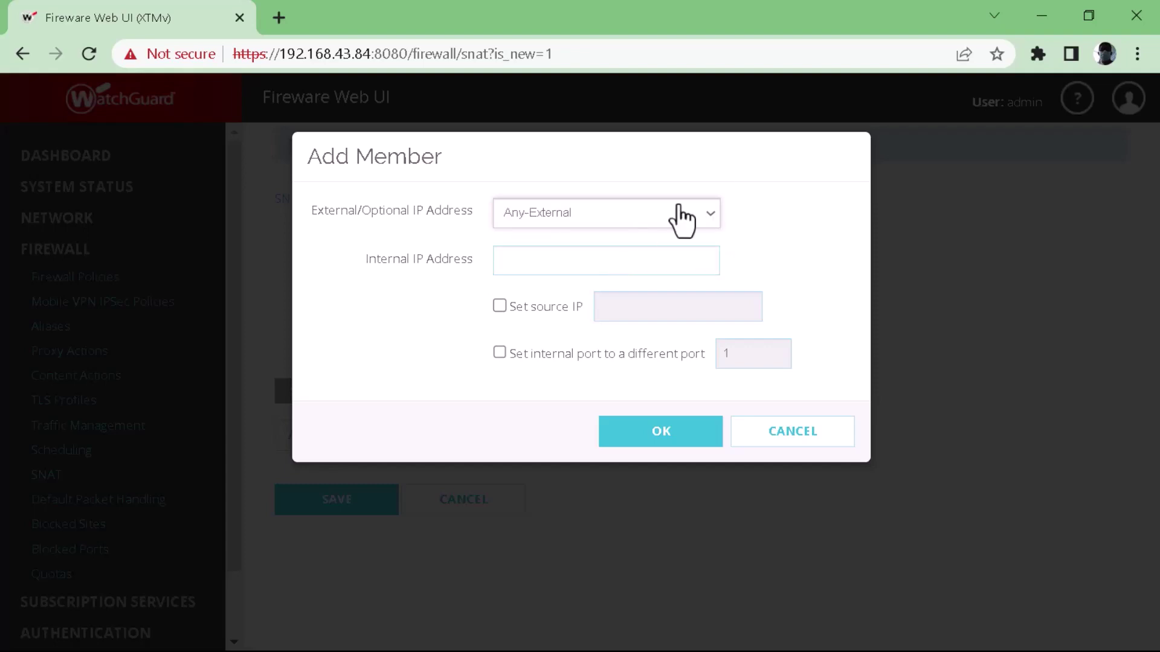
pyautogui.click(710, 221)
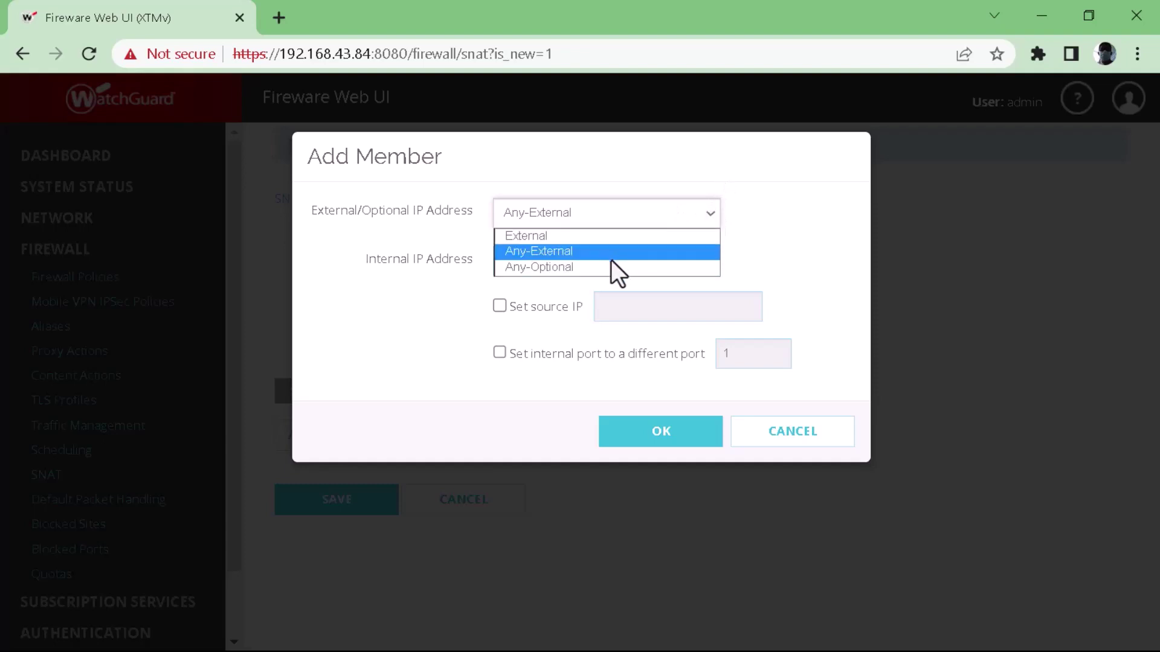
pyautogui.click(551, 243)
pyautogui.click(708, 218)
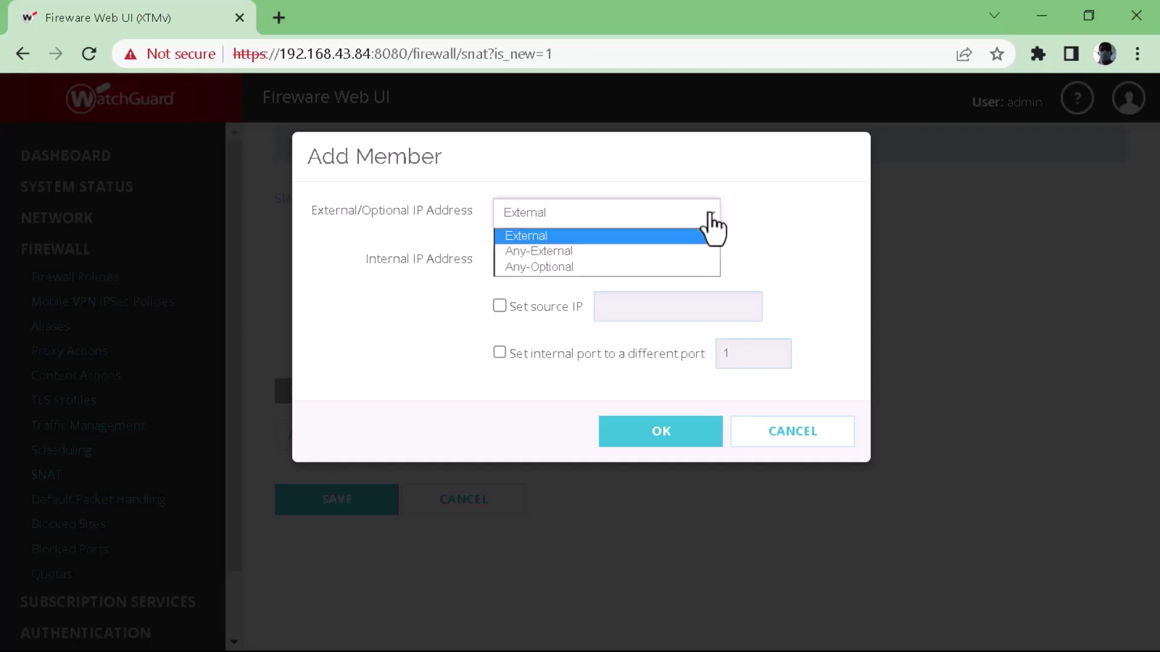
pyautogui.click(597, 238)
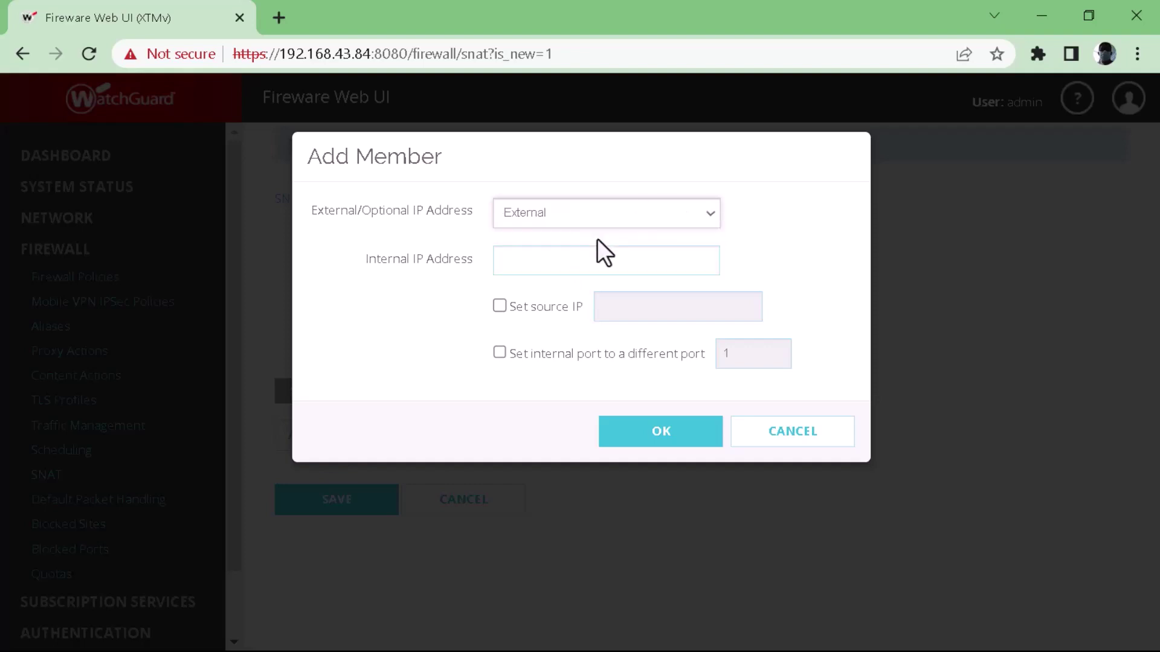
# Enter 10.0.1.1 as the member's internal IP address, keeping External selected.
pyautogui.click(574, 265)
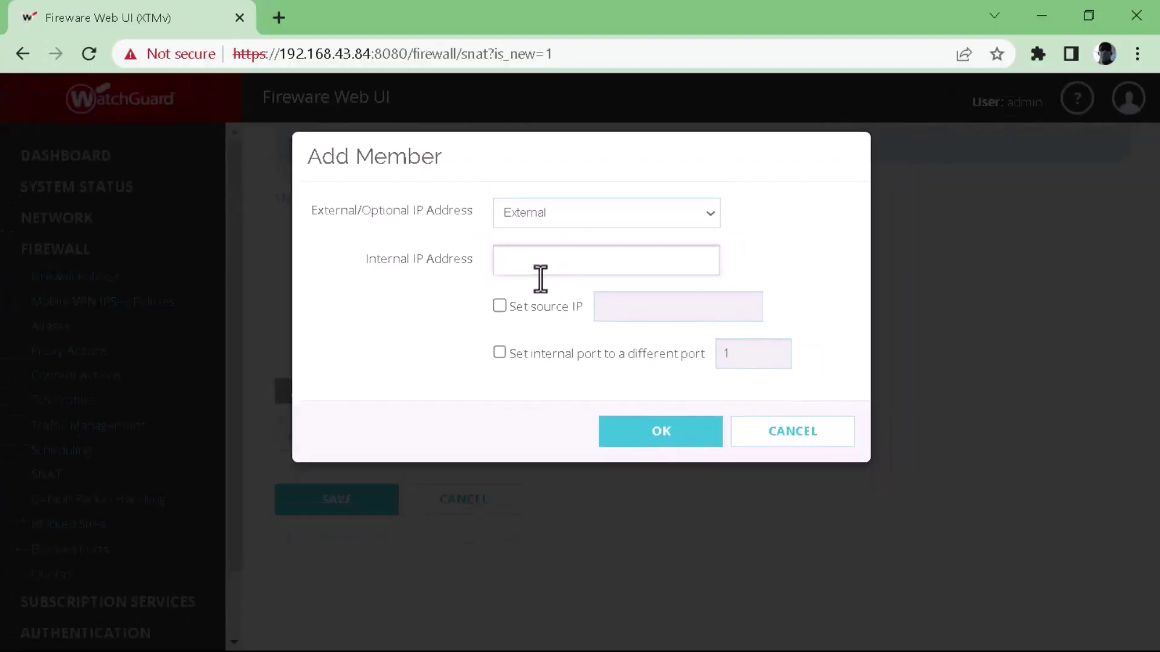
pyautogui.write('10.0')
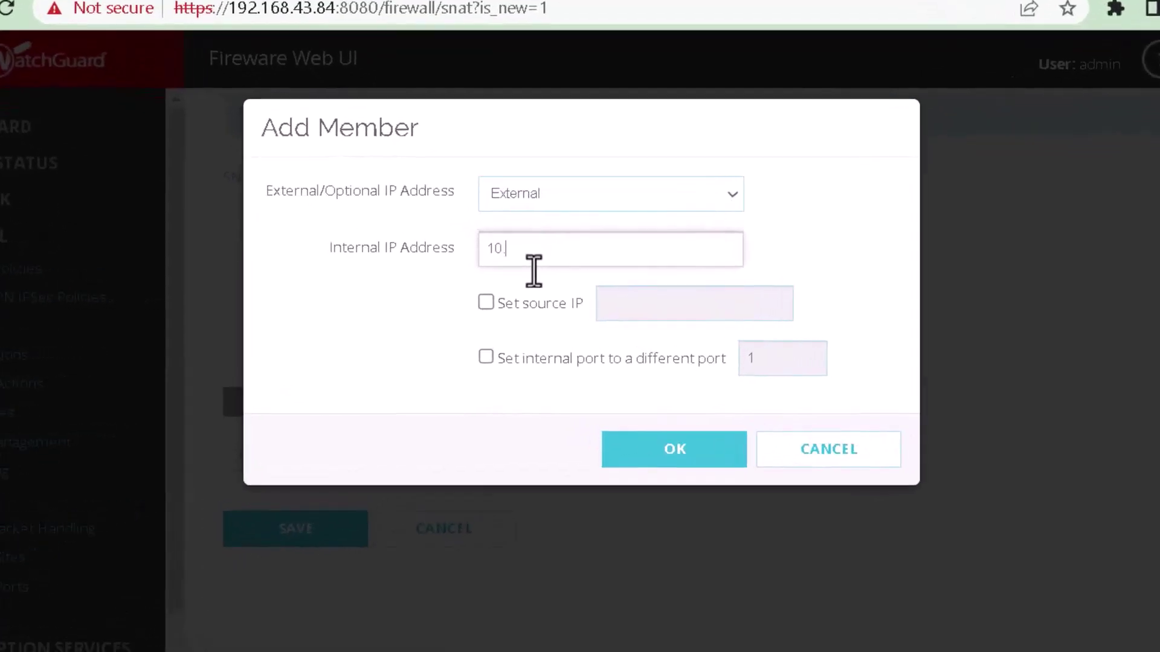
pyautogui.write('.1')
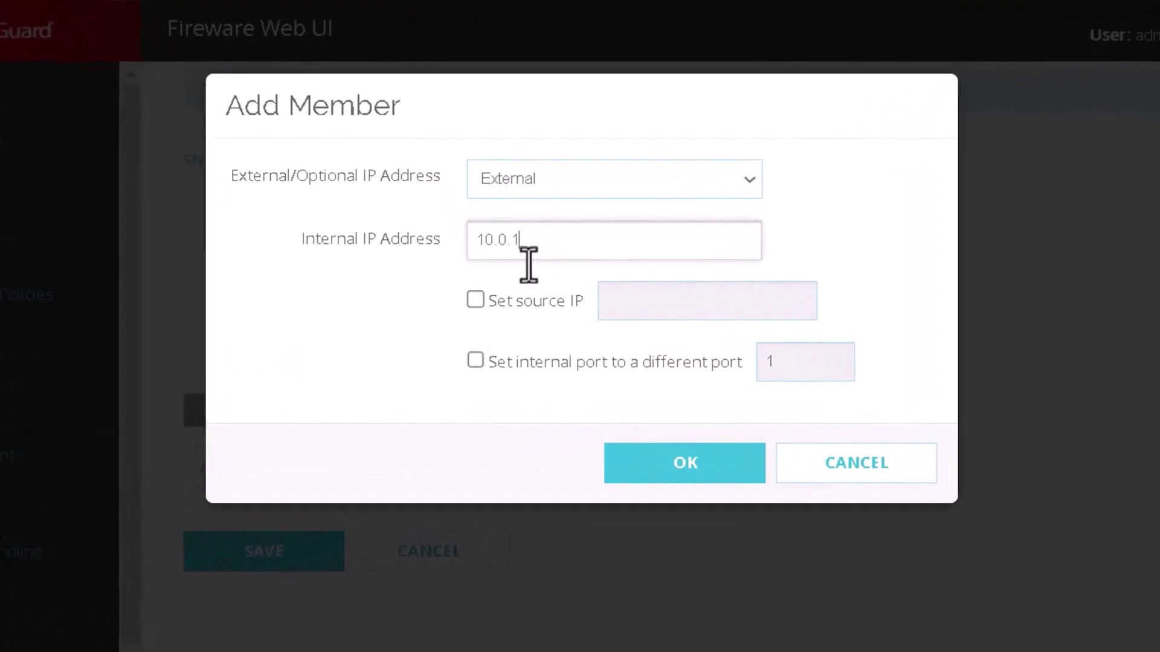
pyautogui.write('.1')
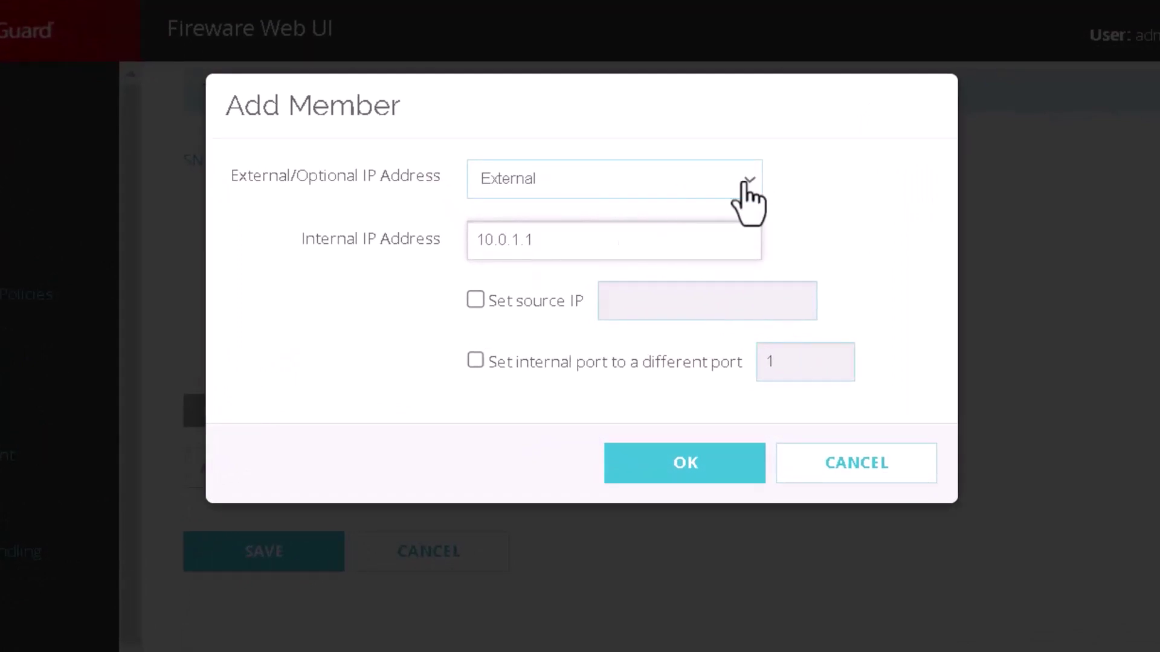
pyautogui.click(748, 195)
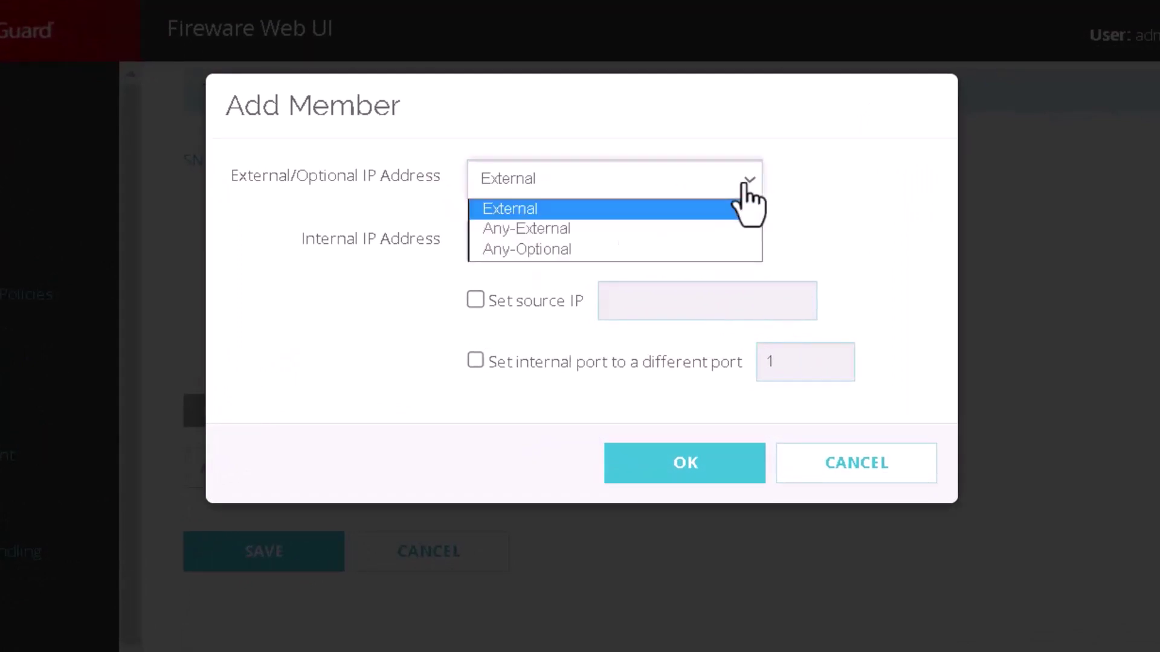
pyautogui.click(697, 209)
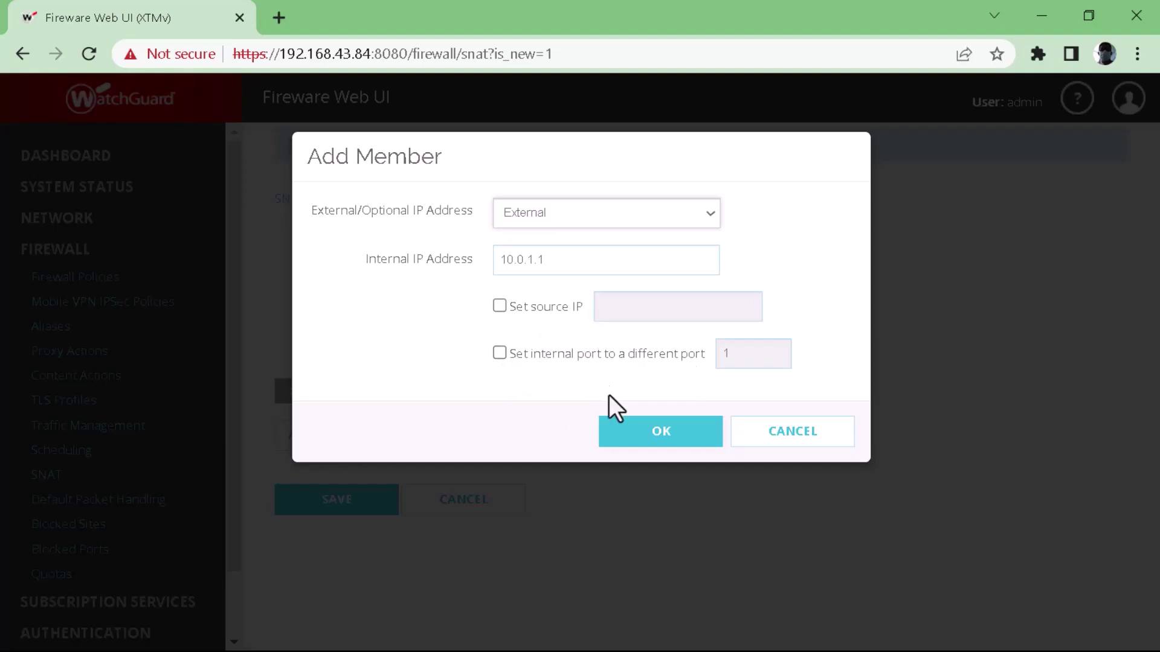
# Confirm the External-to-10.0.1.1 member and save the 'web access' SNAT action.
pyautogui.click(658, 442)
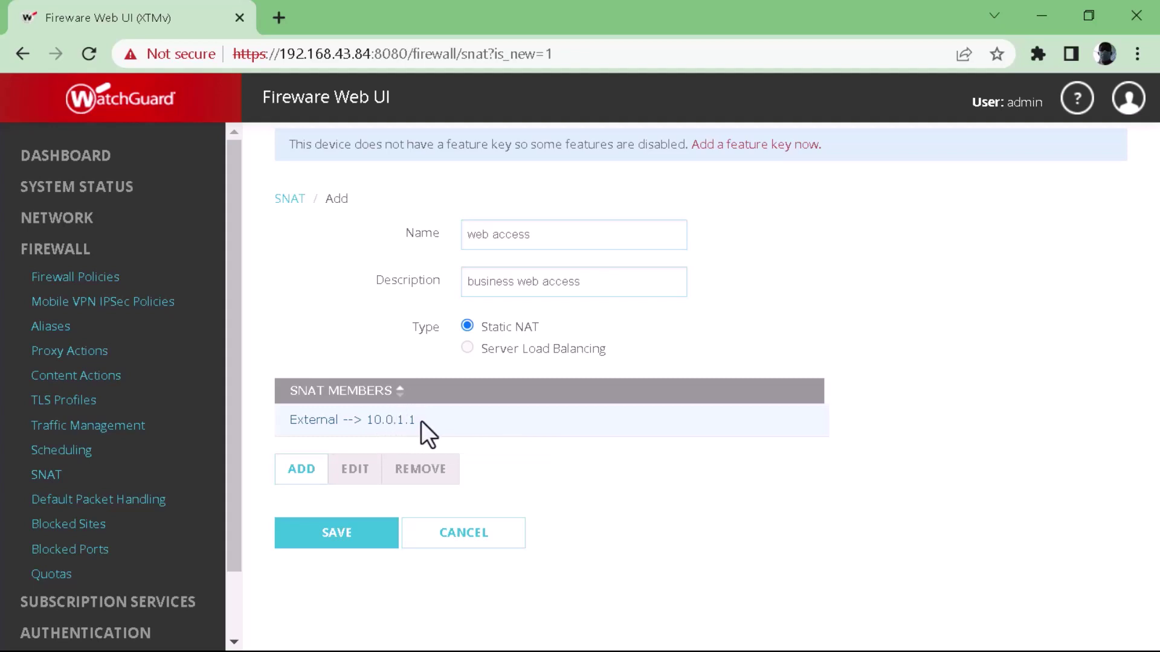
pyautogui.moveTo(415, 421)
pyautogui.mouseDown()
pyautogui.moveTo(366, 421)
pyautogui.moveTo(398, 421)
pyautogui.mouseUp()
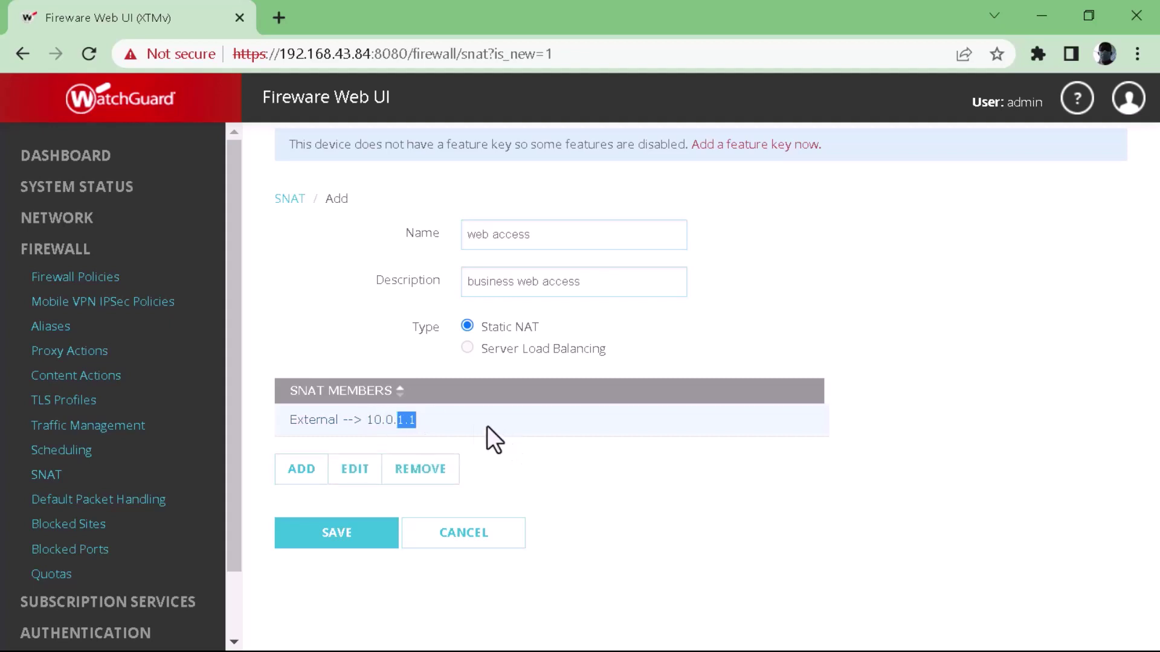
pyautogui.click(485, 426)
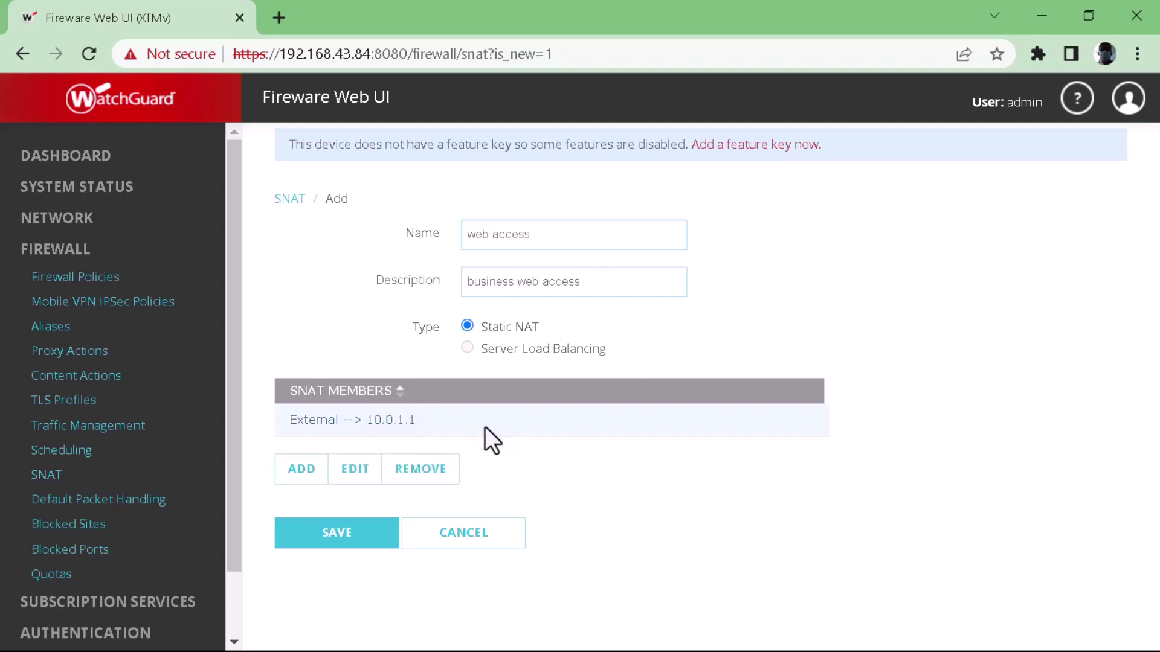
pyautogui.click(357, 538)
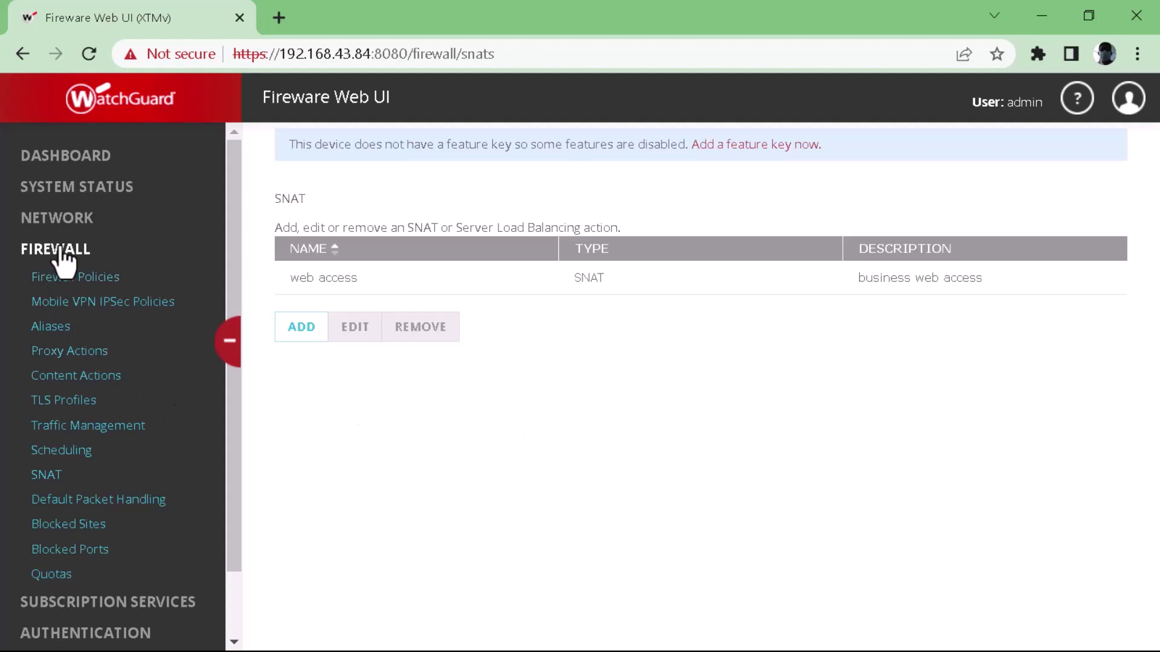
# Open the Firewall Policies list and scroll through its nine policies.
pyautogui.click(61, 279)
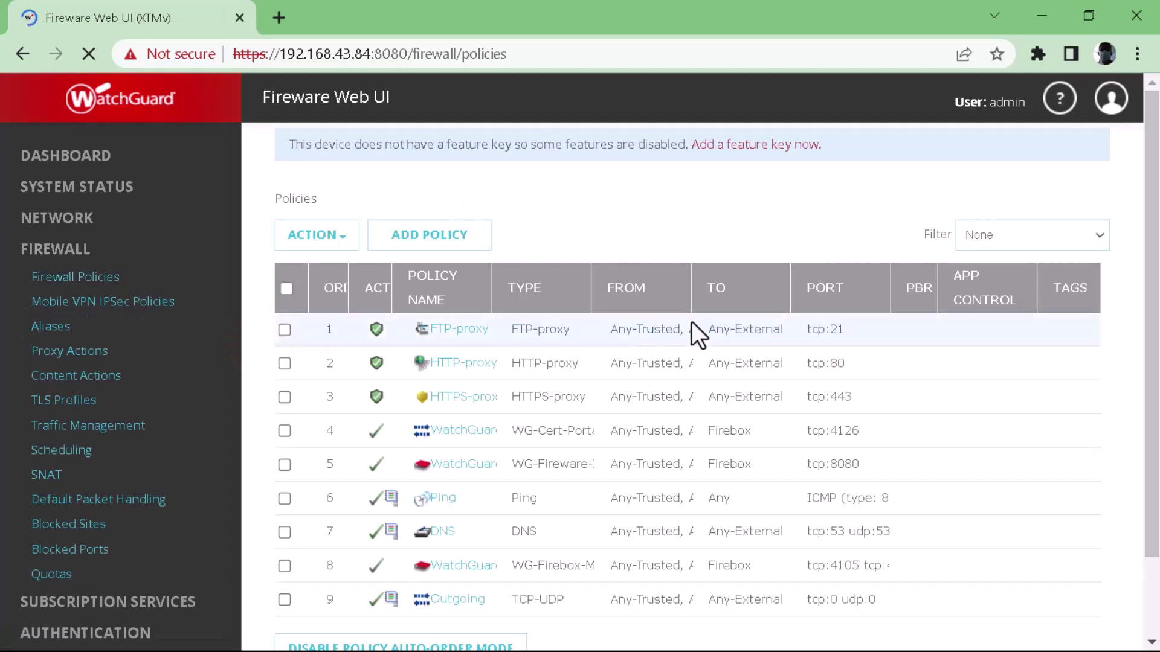
pyautogui.scroll(-3, 897, 411)
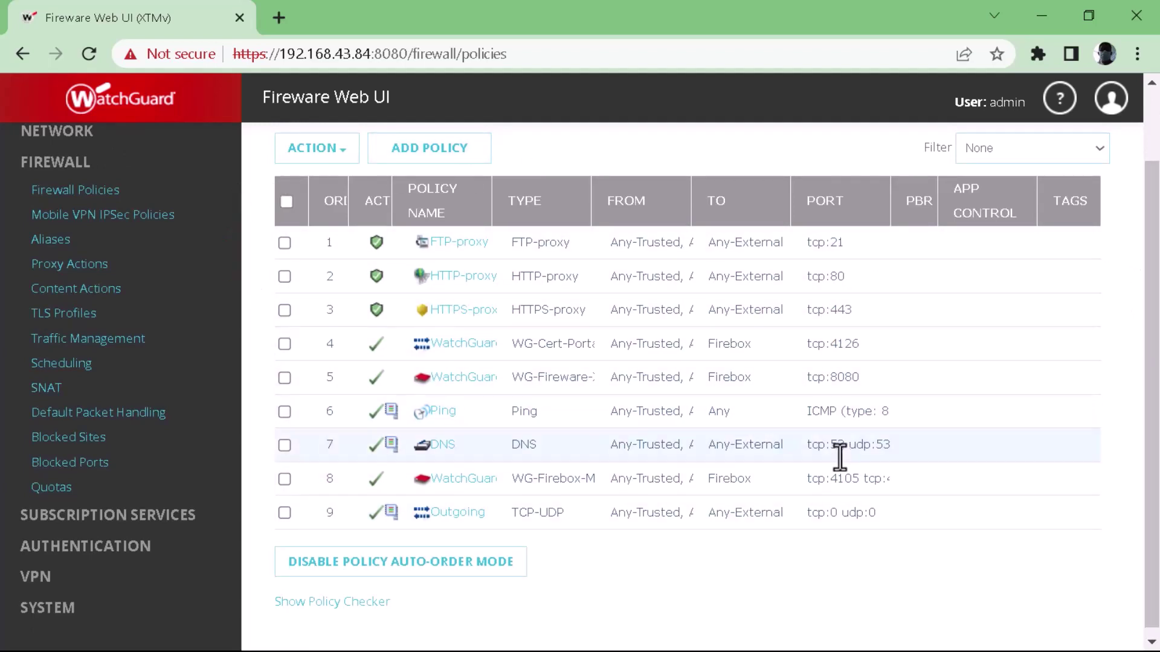
# Begin a new firewall policy of Custom type and create a new policy template for it.
pyautogui.scroll(2, 795, 466)
pyautogui.click(445, 244)
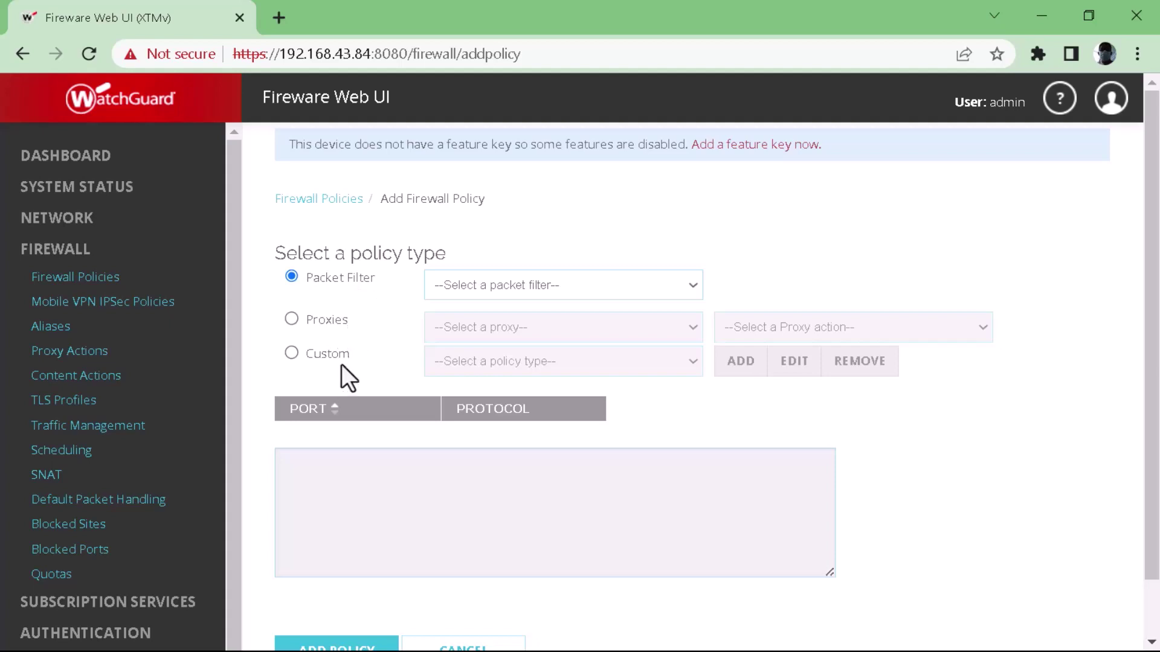
pyautogui.click(292, 353)
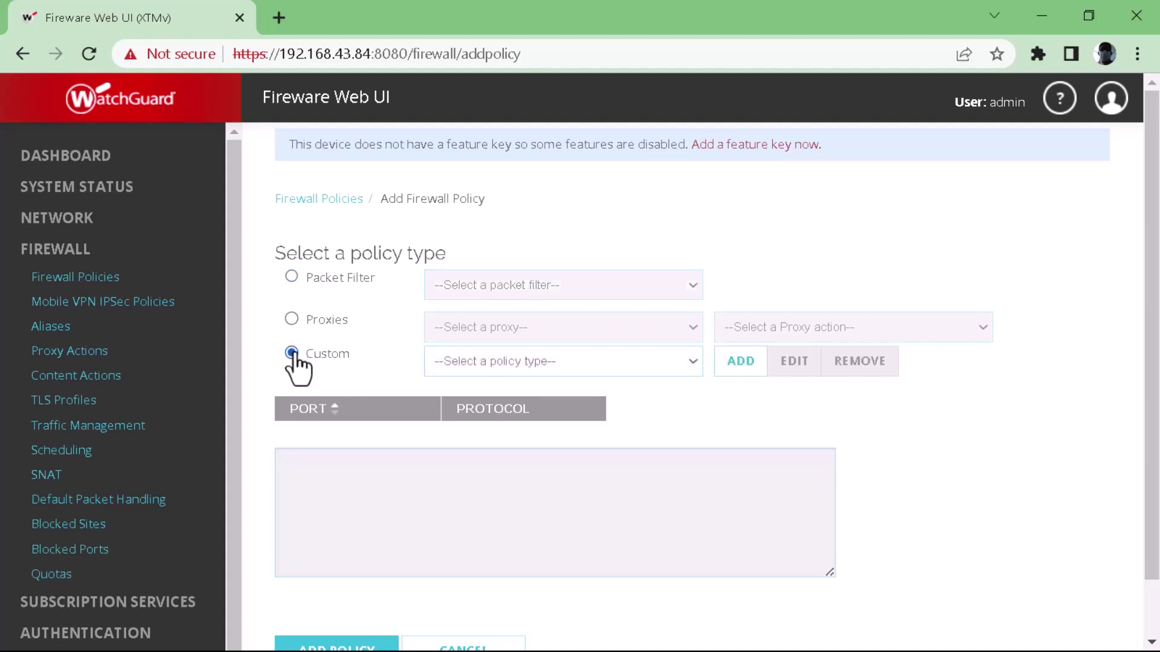
pyautogui.click(692, 366)
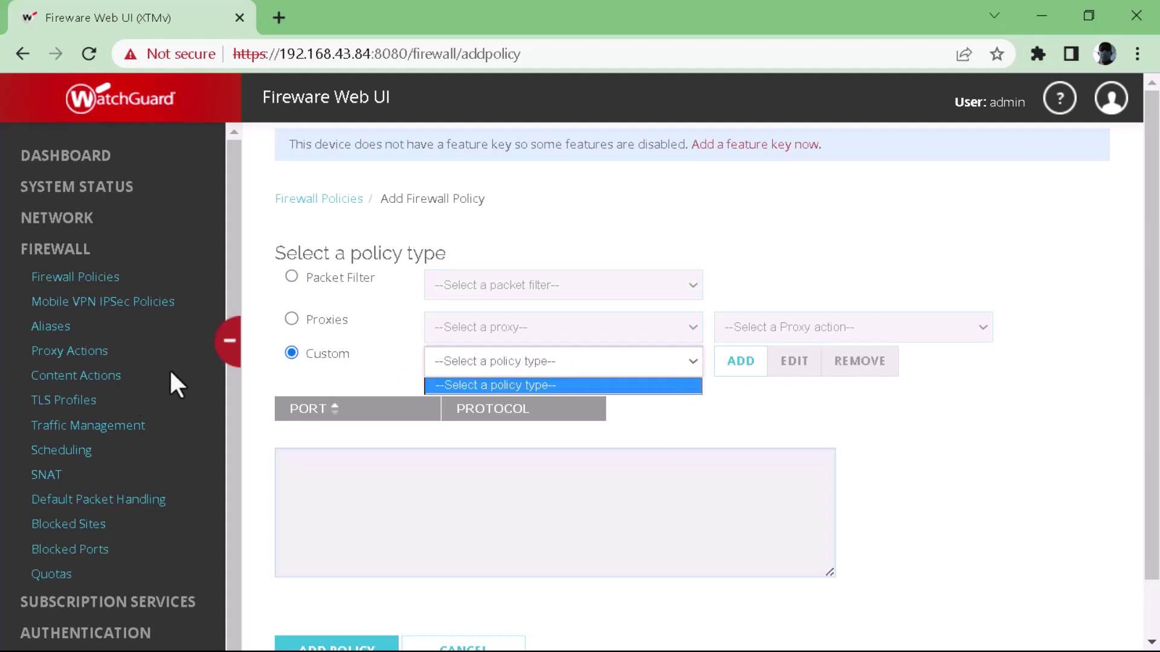
pyautogui.click(291, 361)
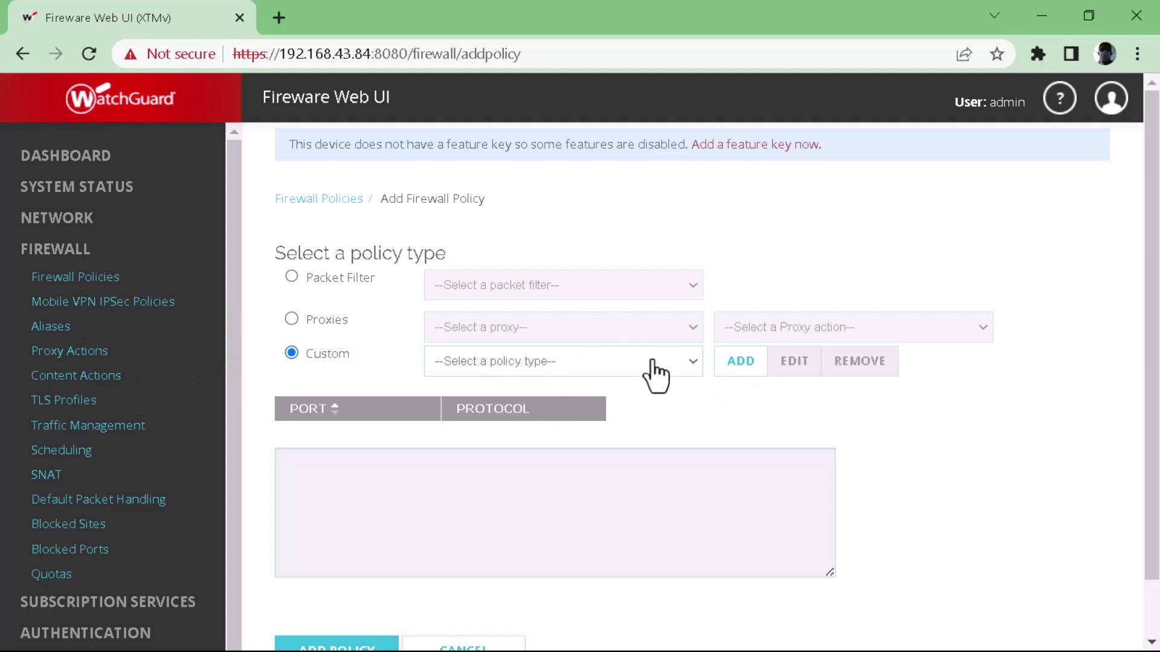
pyautogui.click(733, 376)
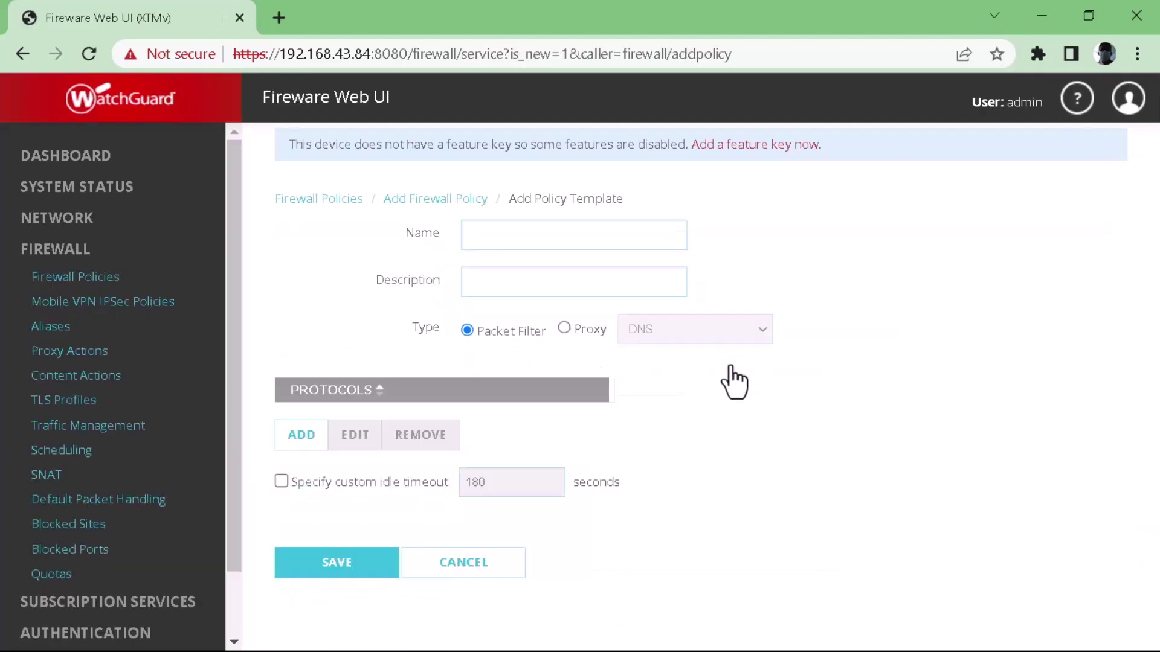
# Name the policy template 'web service acc' and leave the description blank.
pyautogui.click(497, 234)
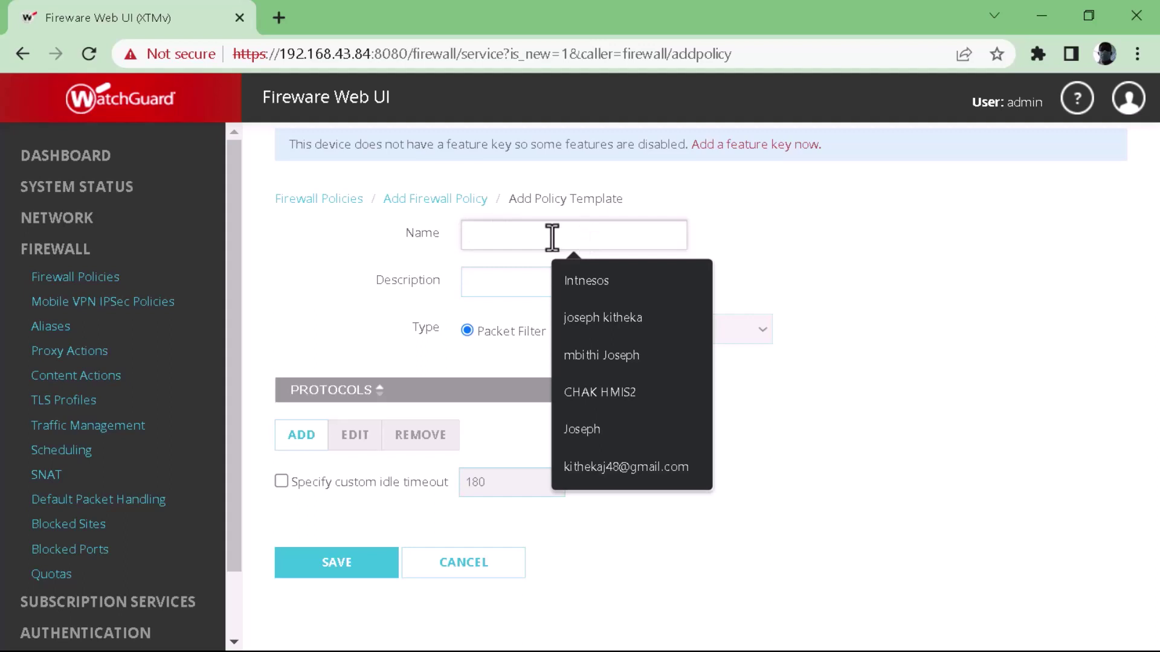
pyautogui.write('web ser')
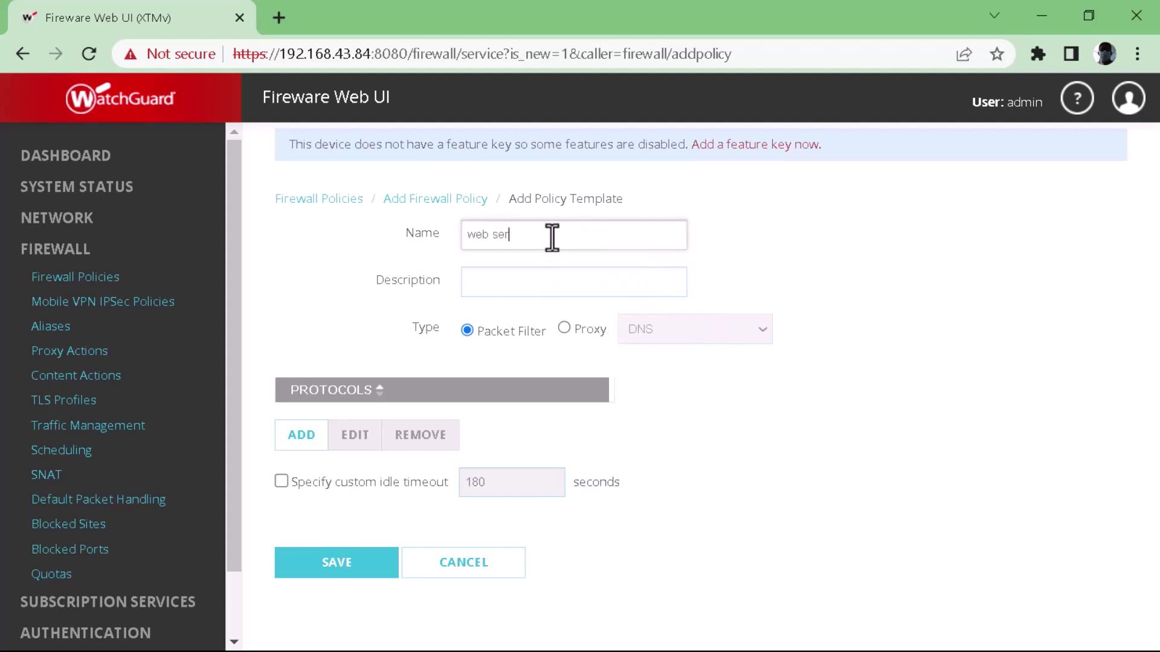
pyautogui.write('vice acc')
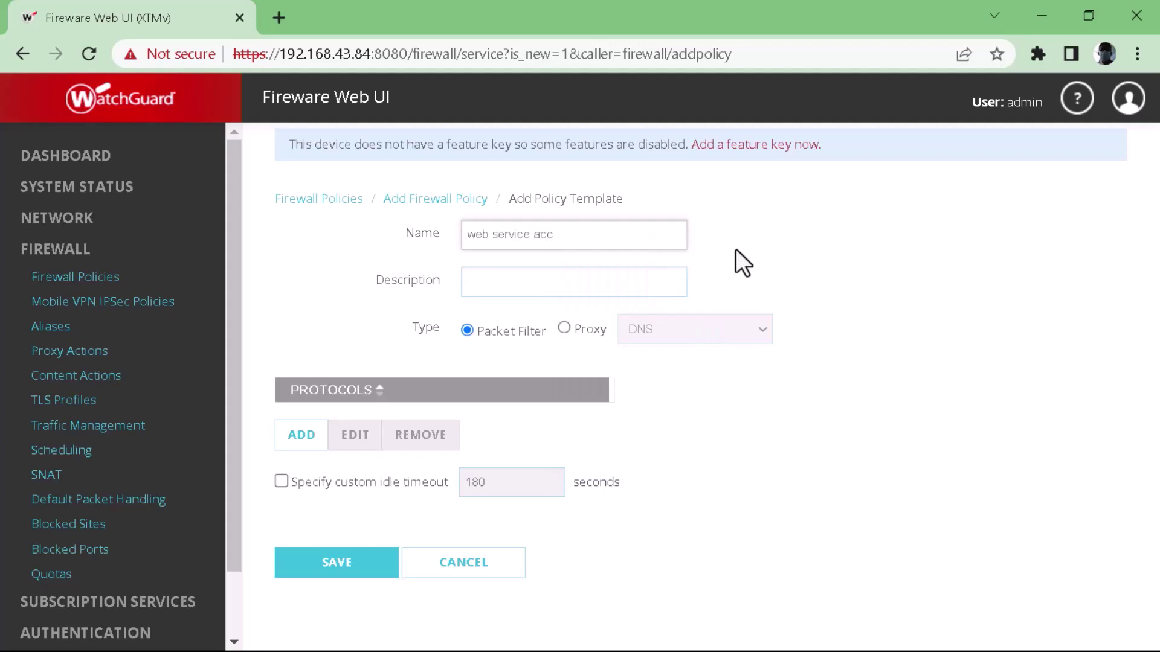
pyautogui.click(583, 280)
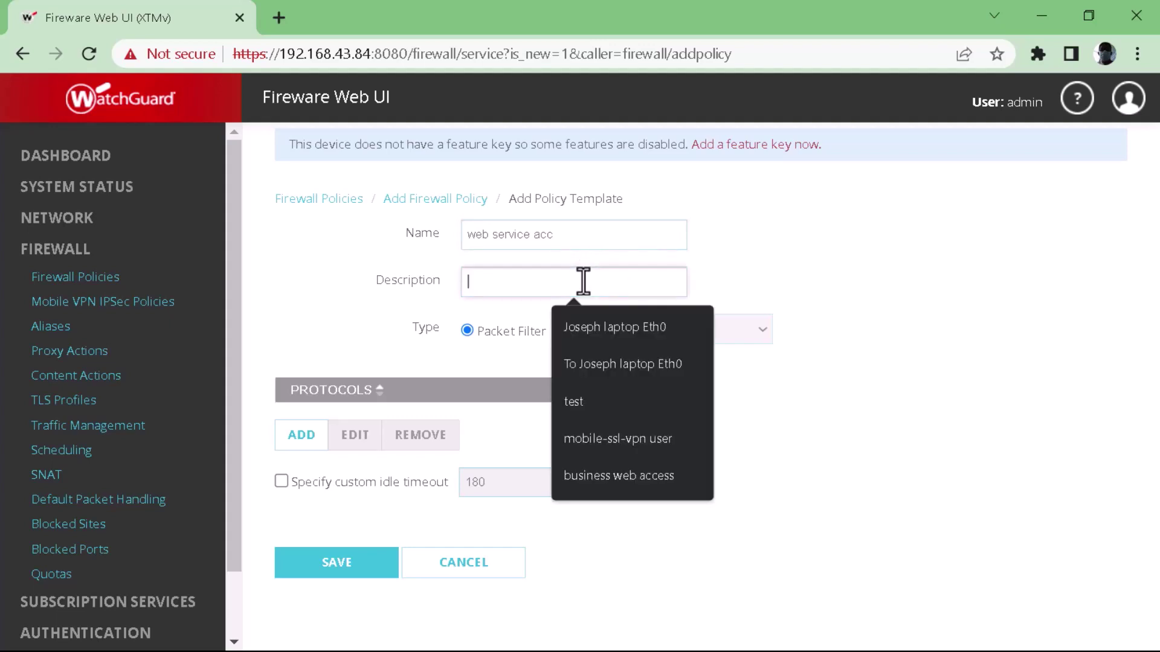
pyautogui.click(868, 266)
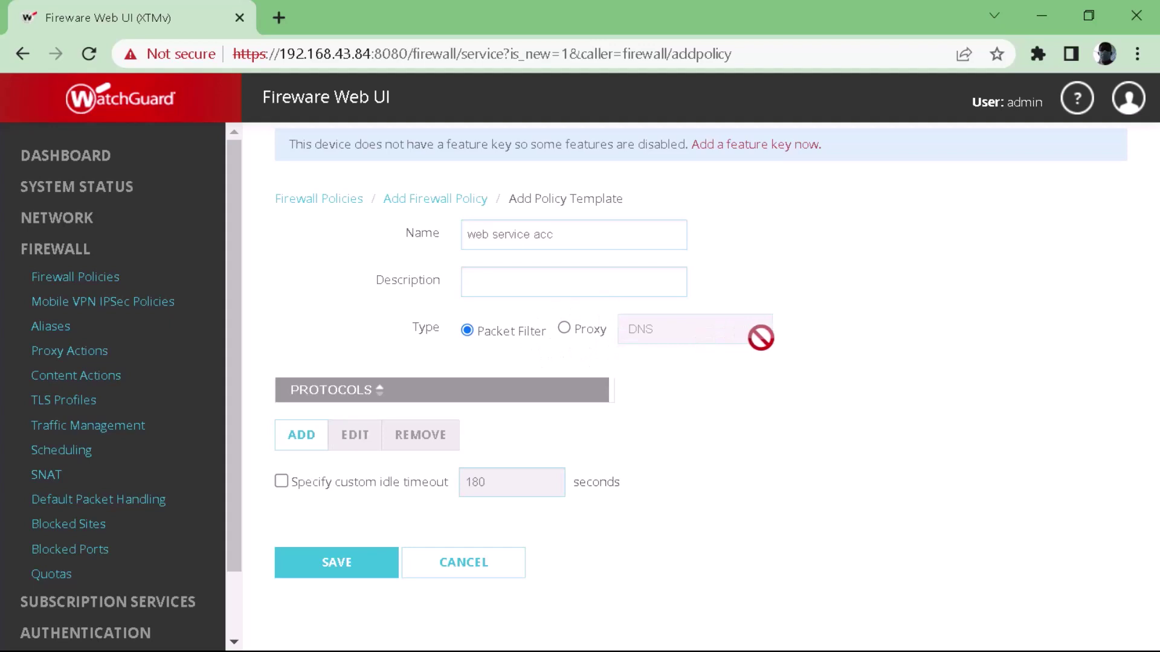
# Add a Single Port TCP protocol with server port 80 to the template.
pyautogui.click(300, 436)
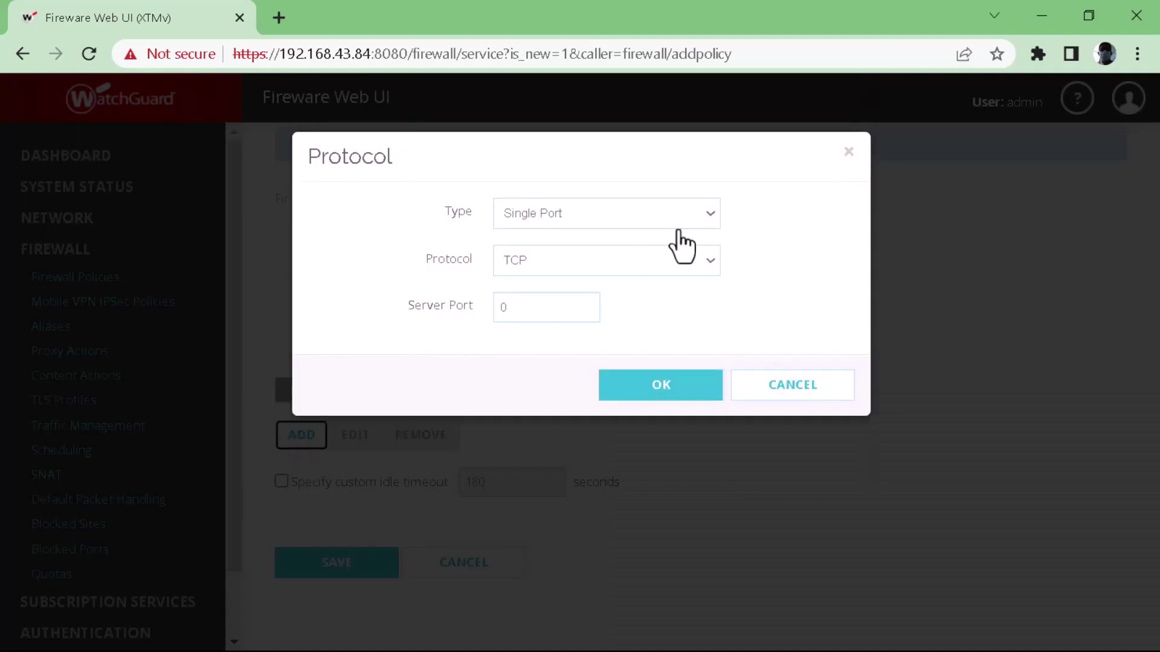
pyautogui.click(711, 215)
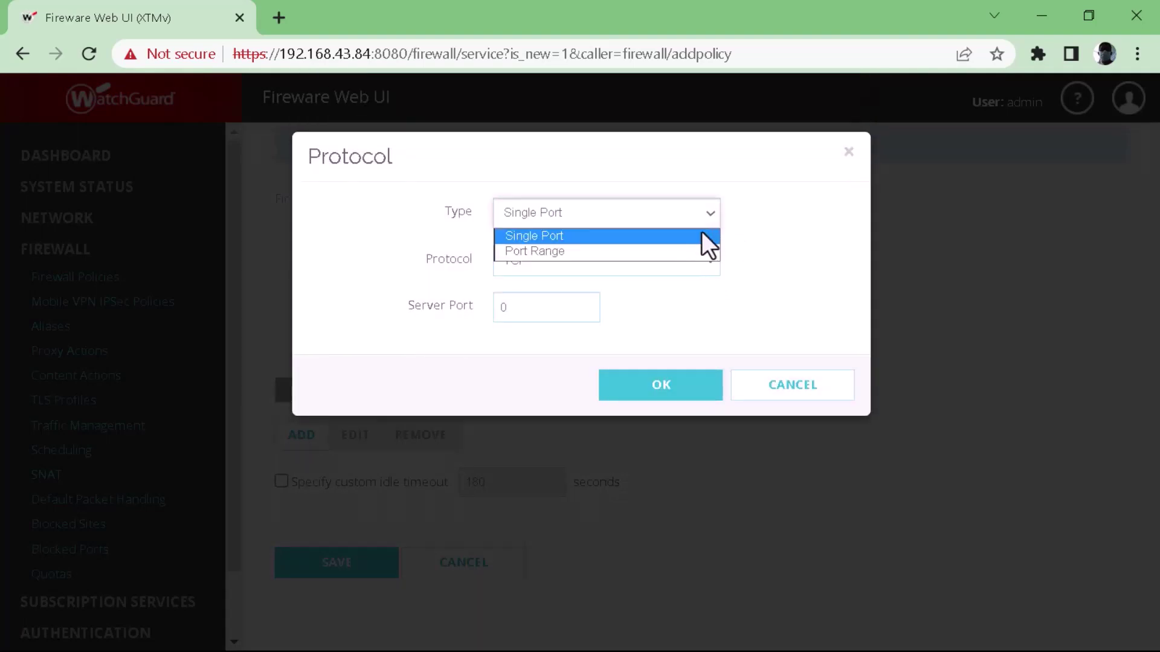
pyautogui.click(690, 235)
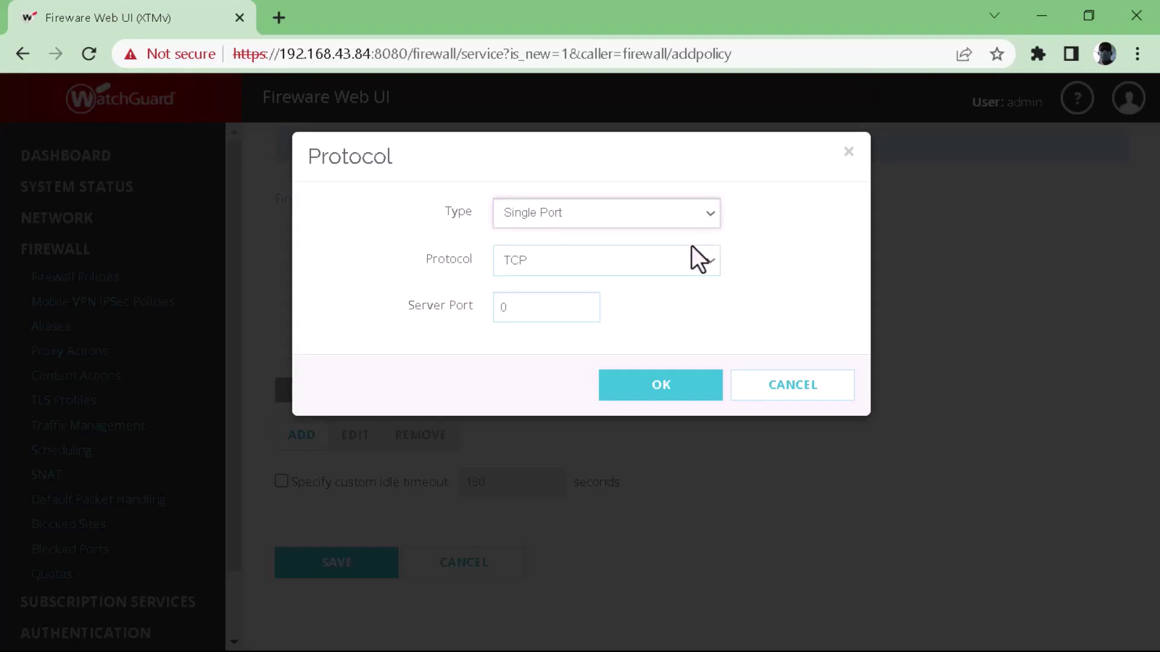
pyautogui.click(714, 276)
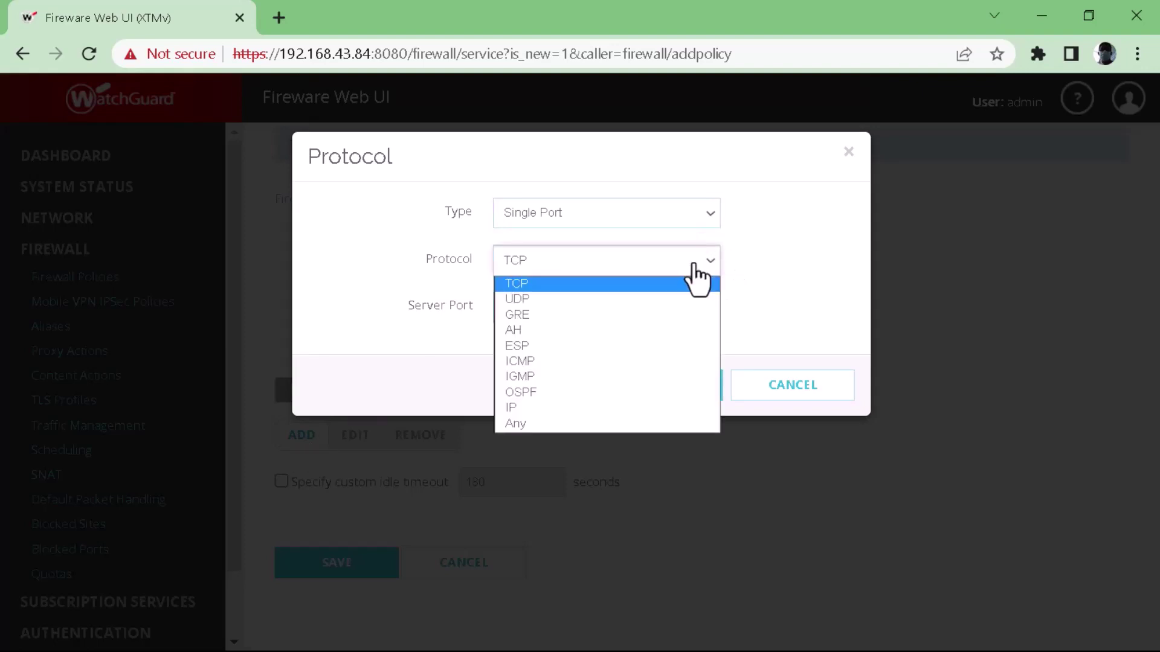
pyautogui.click(629, 288)
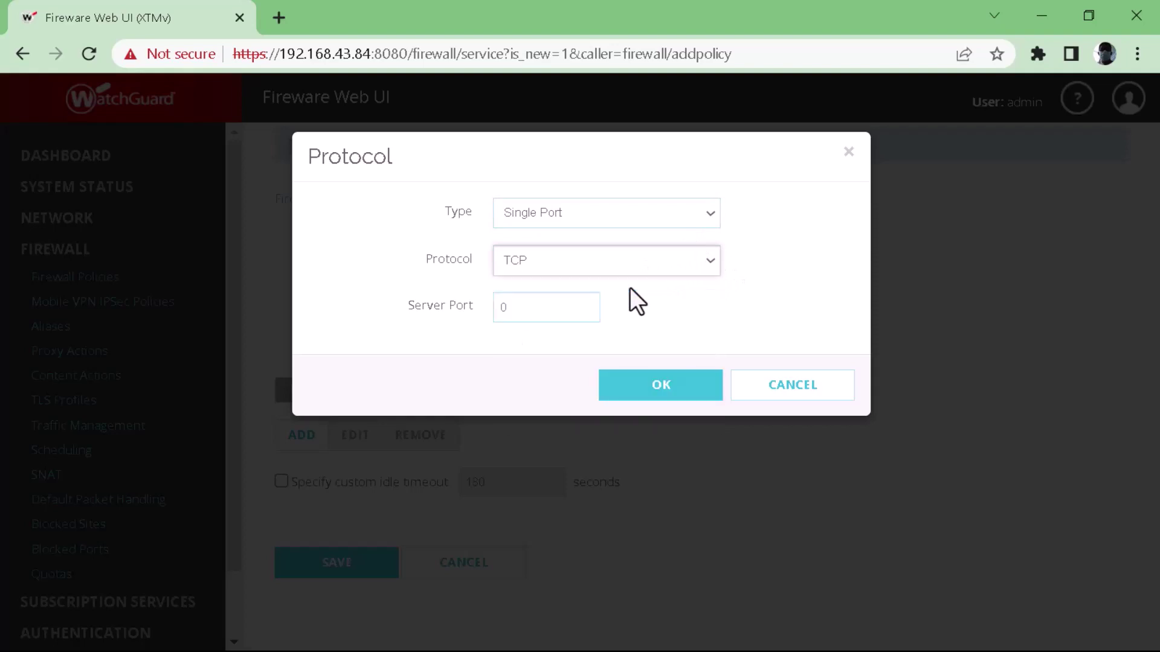
pyautogui.click(520, 311)
pyautogui.press('BackSpace')
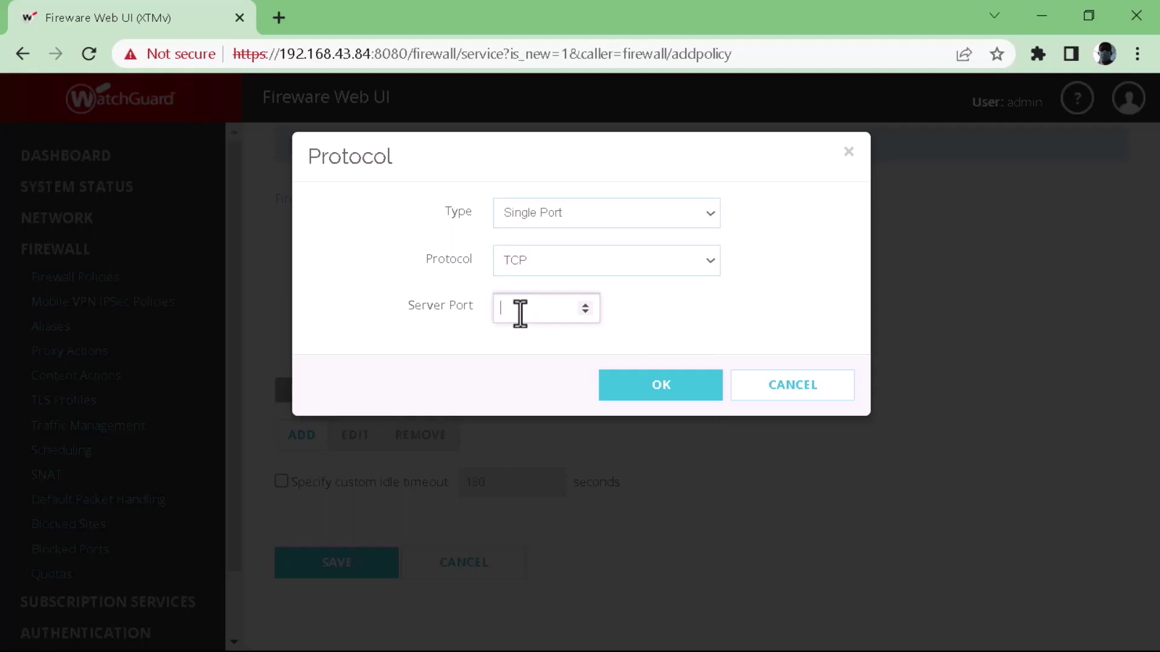
pyautogui.write('443')
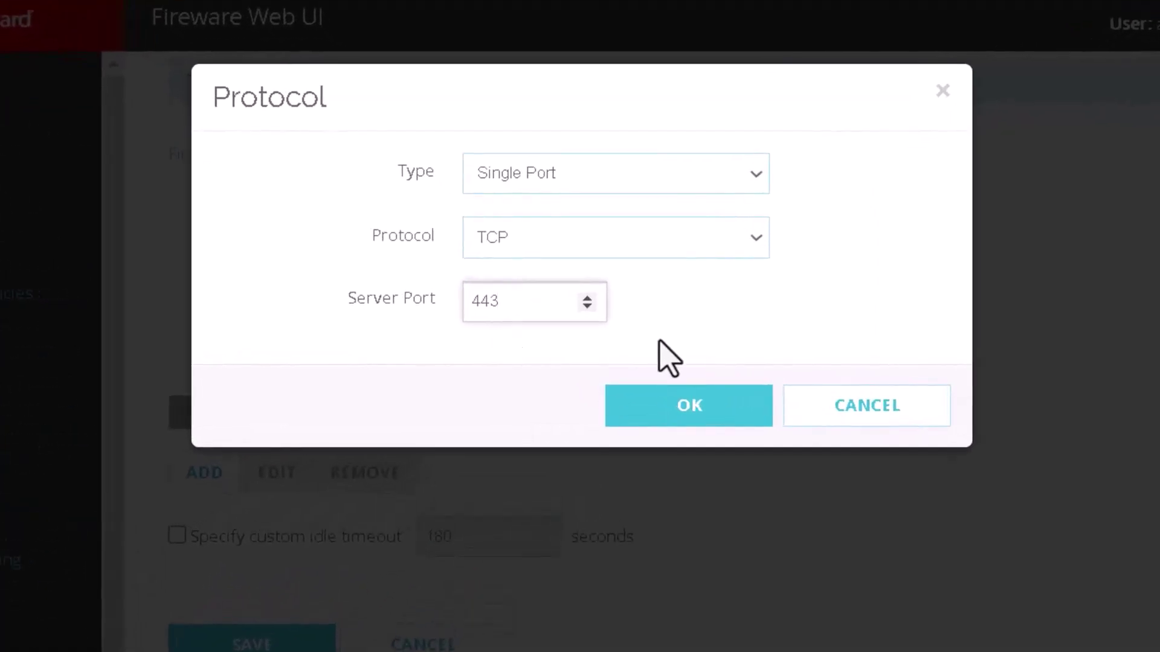
pyautogui.press('BackSpace')
pyautogui.press('BackSpace')
pyautogui.press('BackSpace')
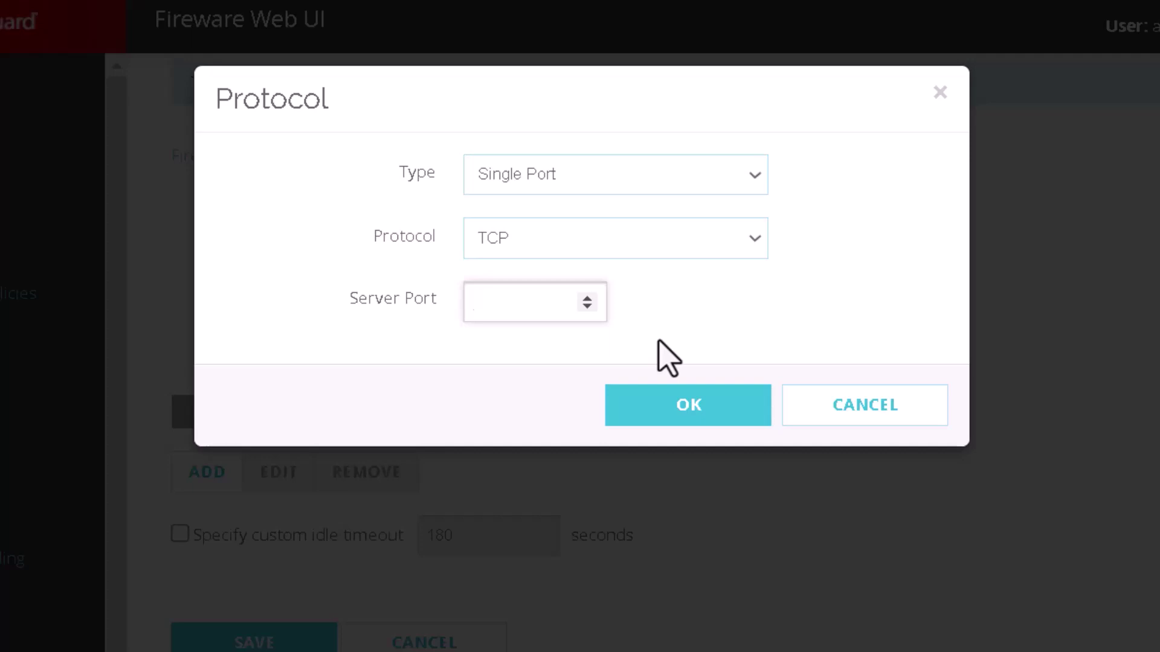
pyautogui.write('4')
pyautogui.press('BackSpace')
pyautogui.write('80')
pyautogui.click(689, 409)
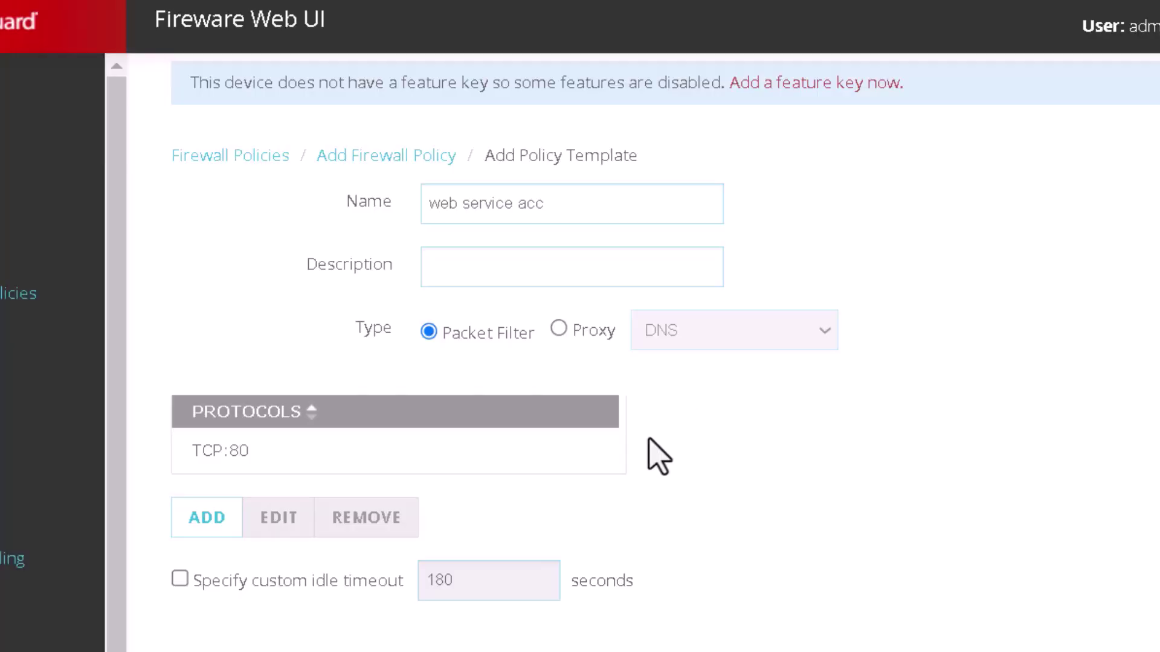
# Reopen the TCP:80 protocol entry to verify it and close it unchanged.
pyautogui.click(241, 453)
pyautogui.click(280, 524)
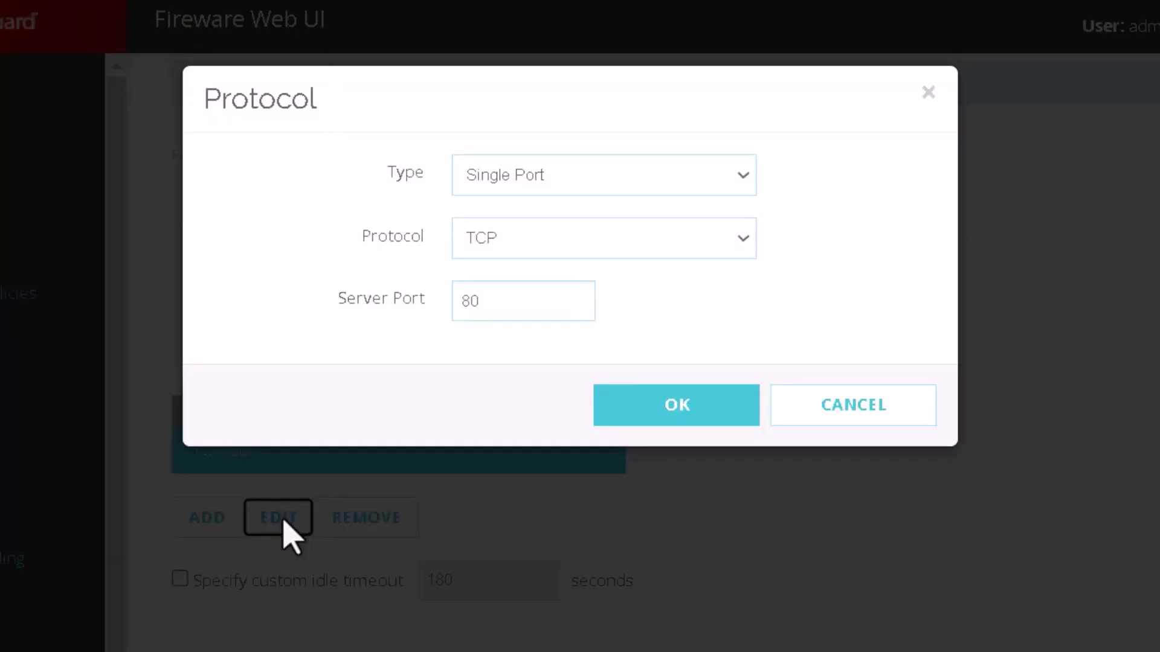
pyautogui.click(690, 398)
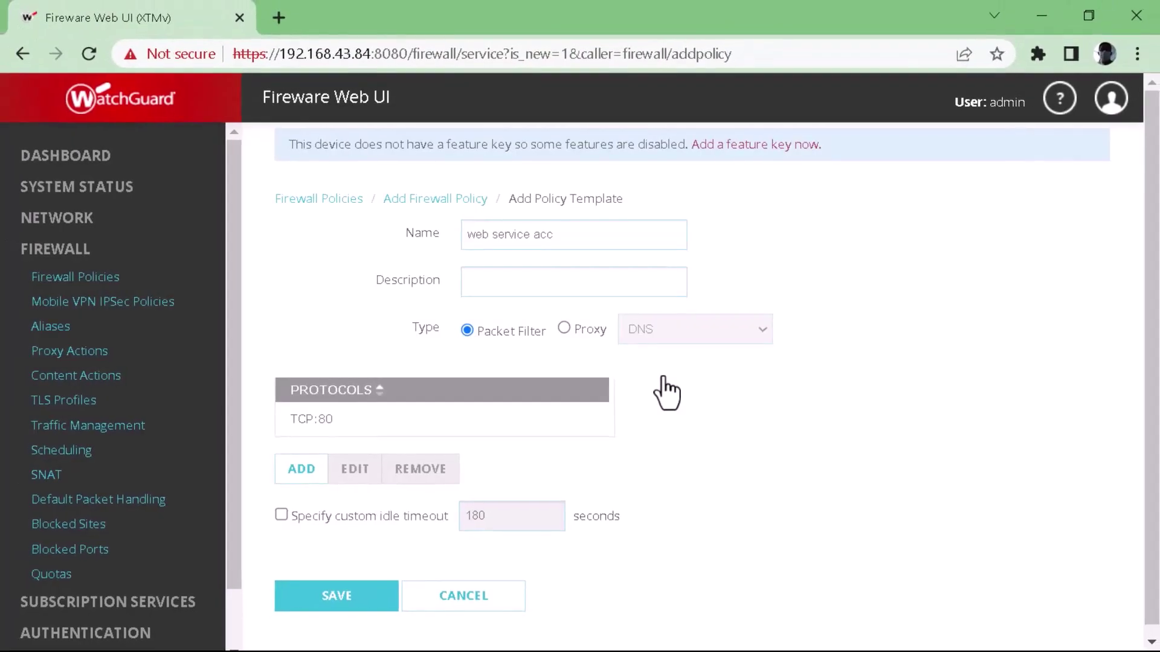
# Save the 'web service acc' template and create a firewall policy from it on TCP port 80.
pyautogui.click(348, 598)
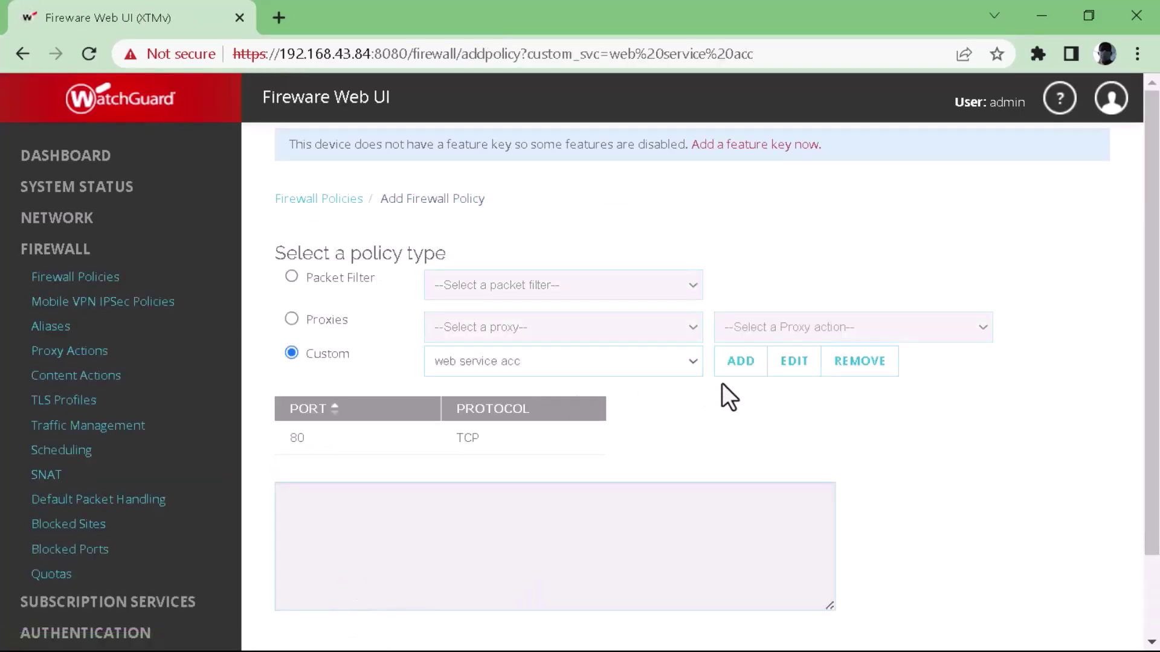
pyautogui.scroll(-1, 723, 384)
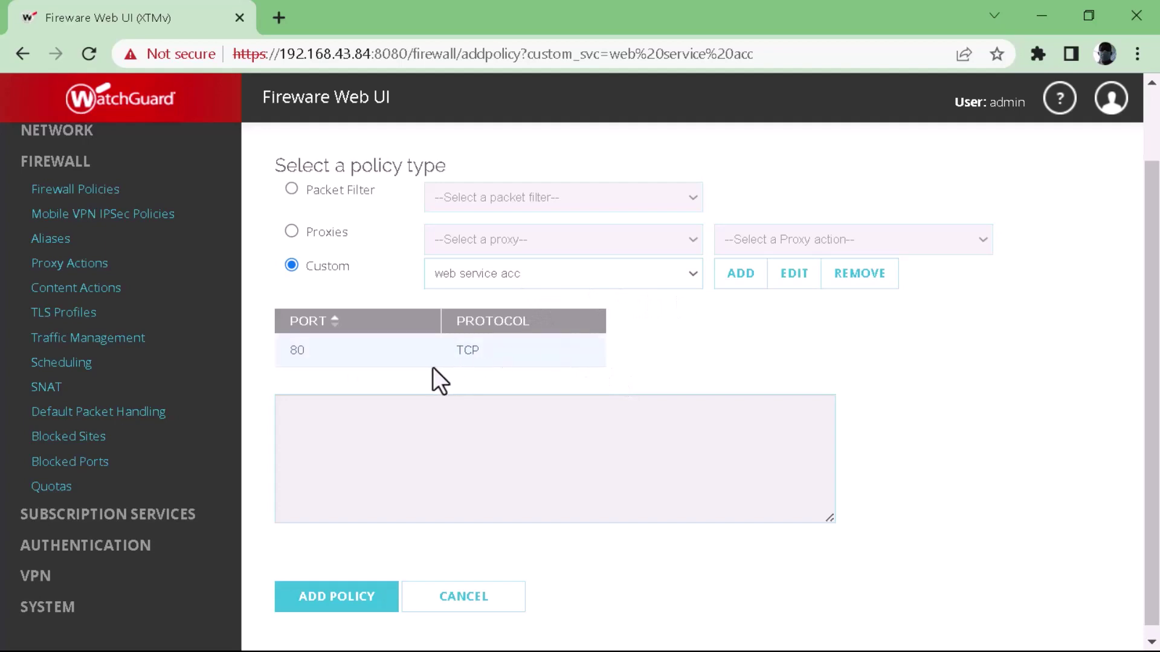
pyautogui.click(364, 601)
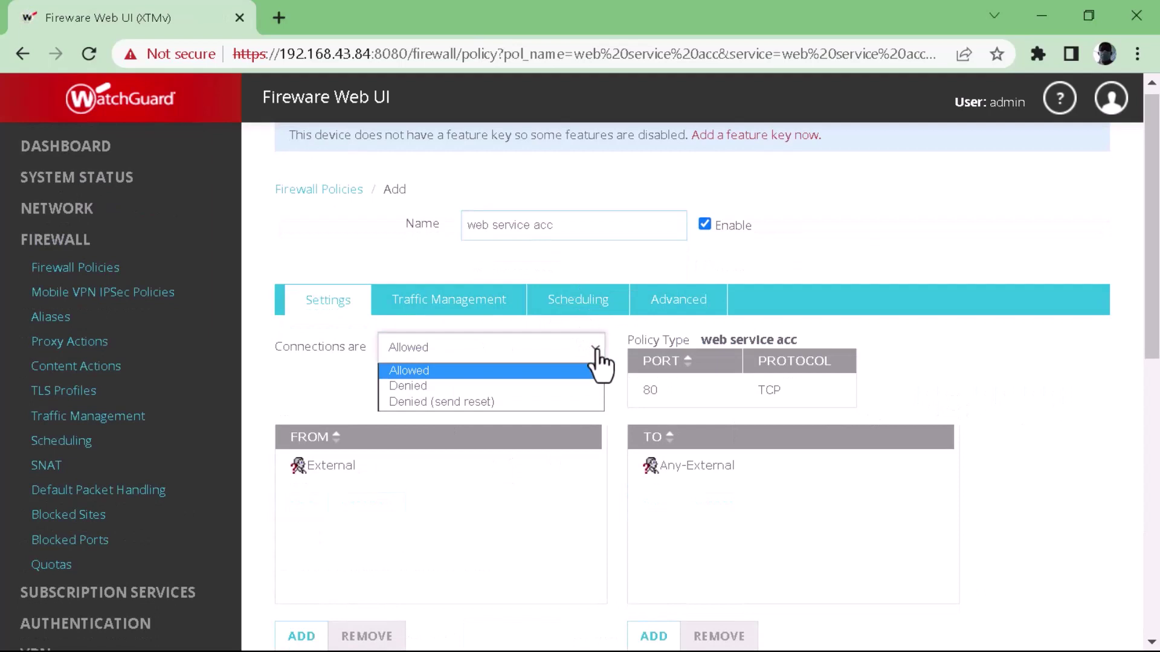
# Keep connections Allowed and remove Any-External from the policy's TO list.
pyautogui.click(481, 376)
pyautogui.scroll(-1, 414, 447)
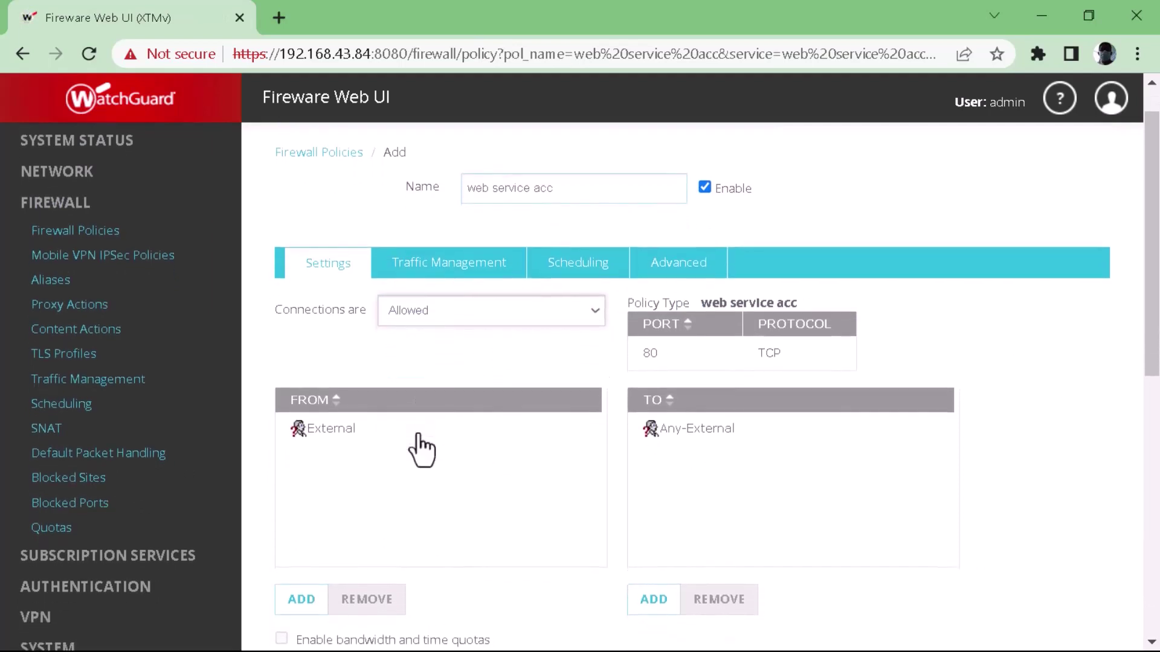
pyautogui.scroll(-1, 421, 448)
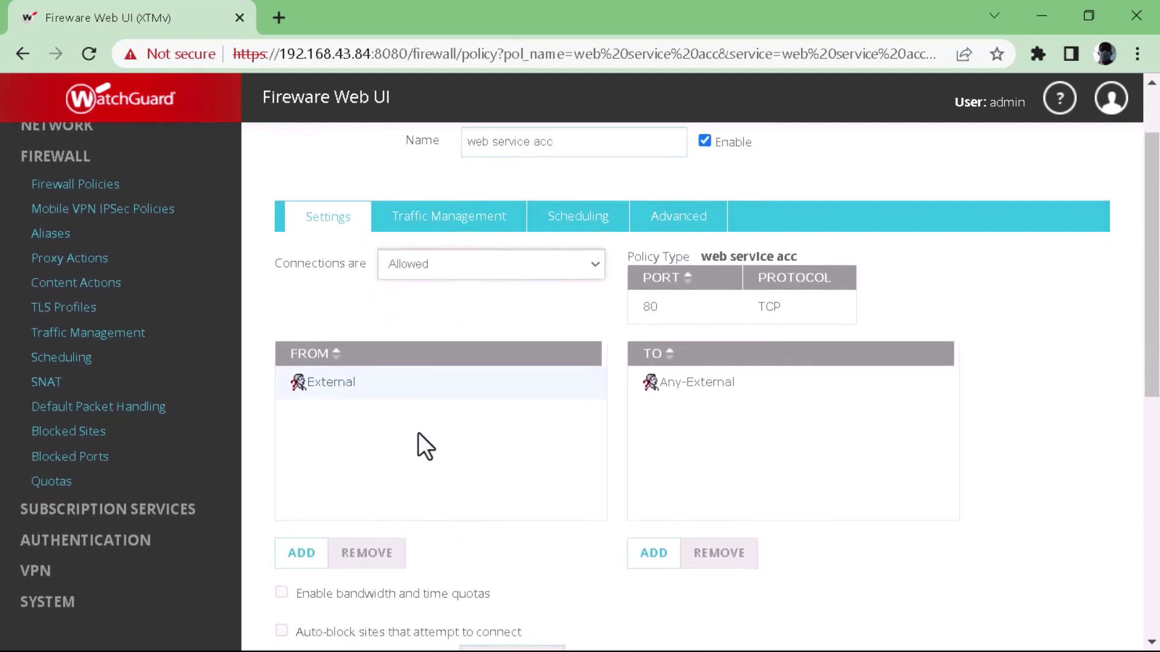
pyautogui.click(364, 385)
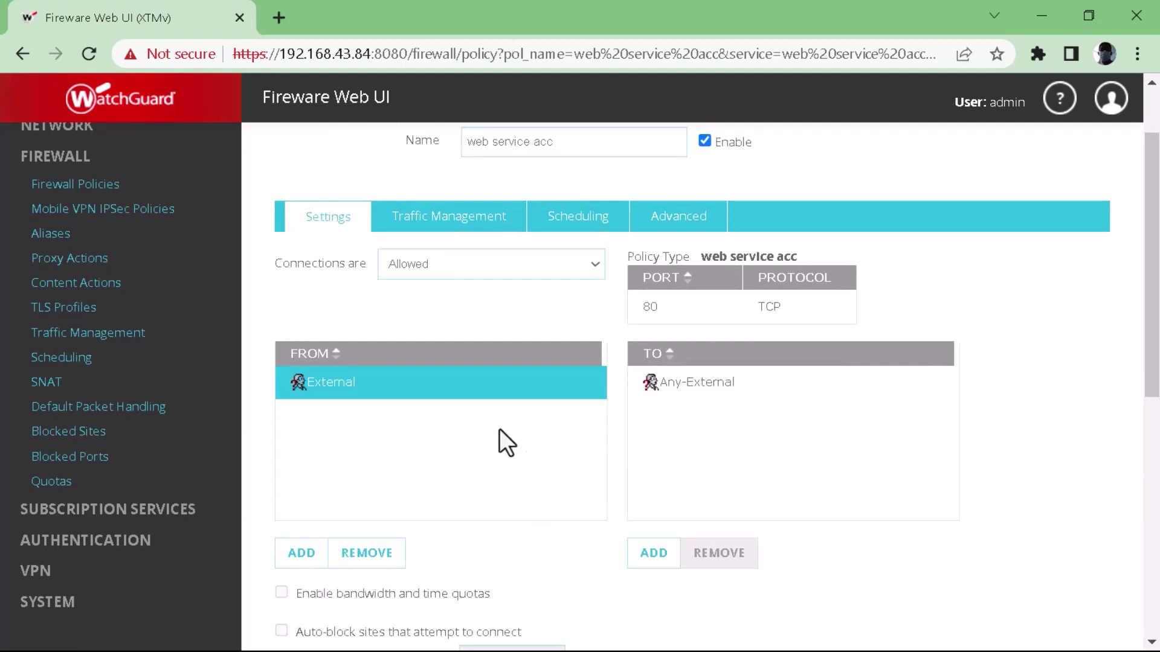
pyautogui.click(710, 383)
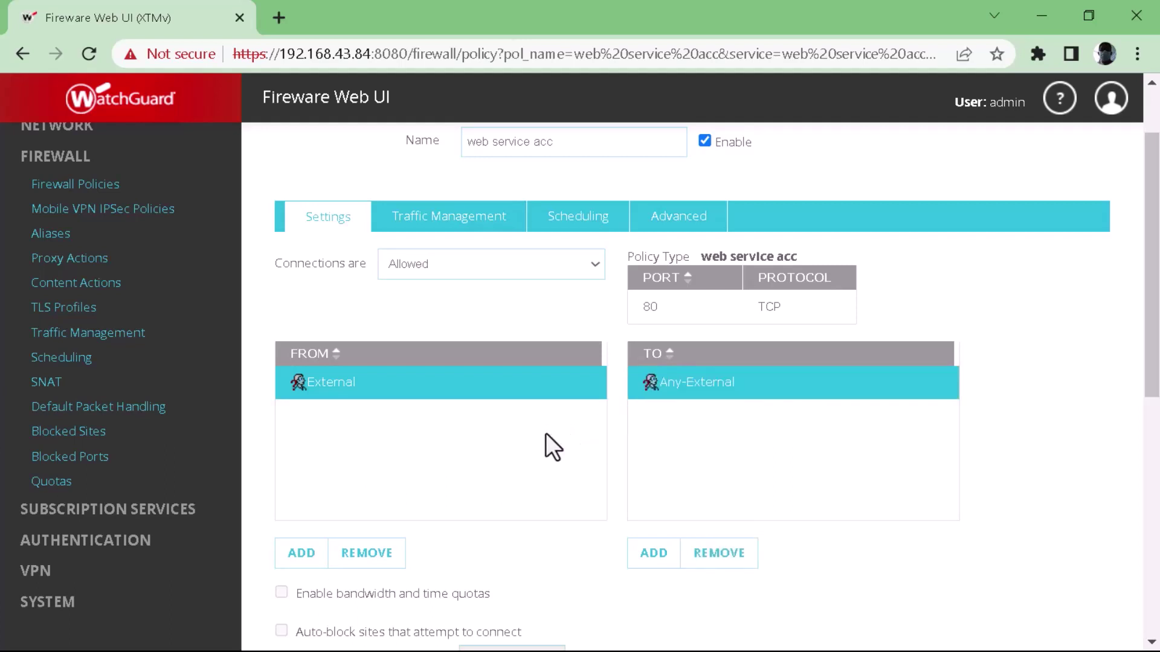
pyautogui.click(699, 561)
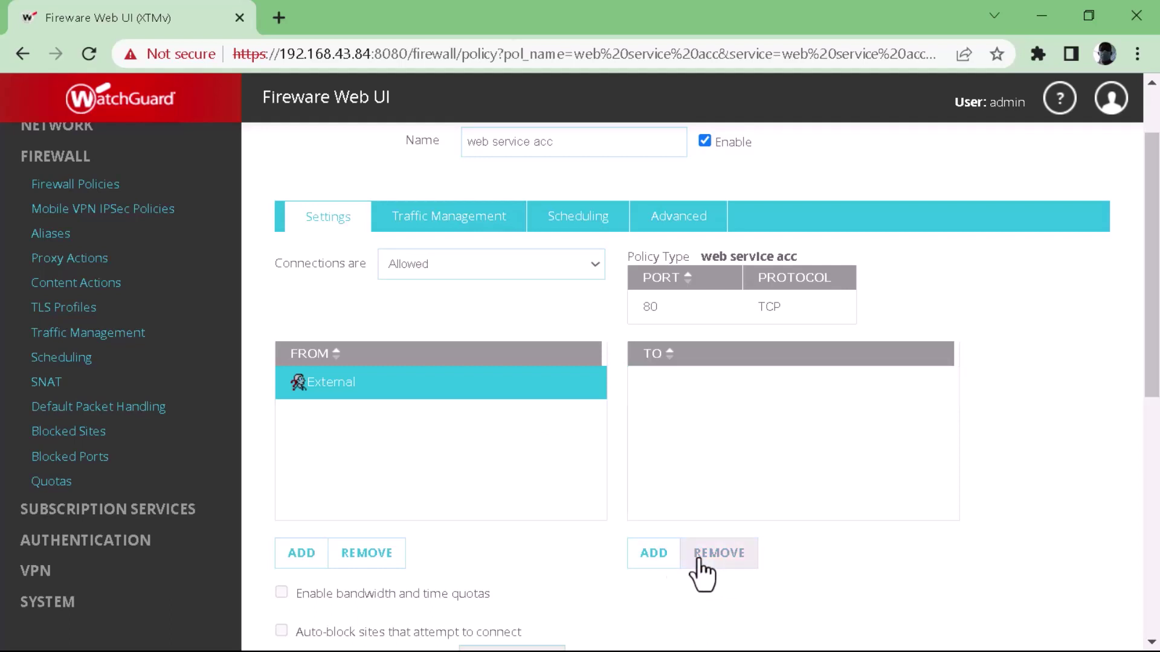
# Add the 'web access' Static NAT action as the policy's destination member.
pyautogui.click(652, 561)
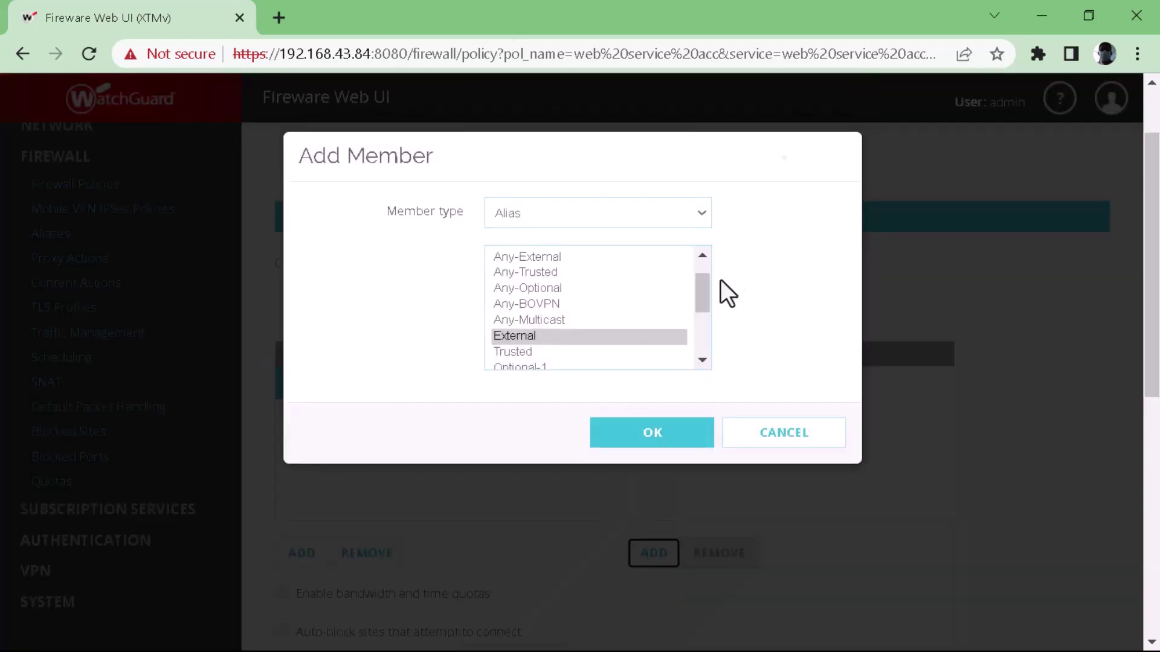
pyautogui.moveTo(704, 292); pyautogui.dragTo(704, 266)
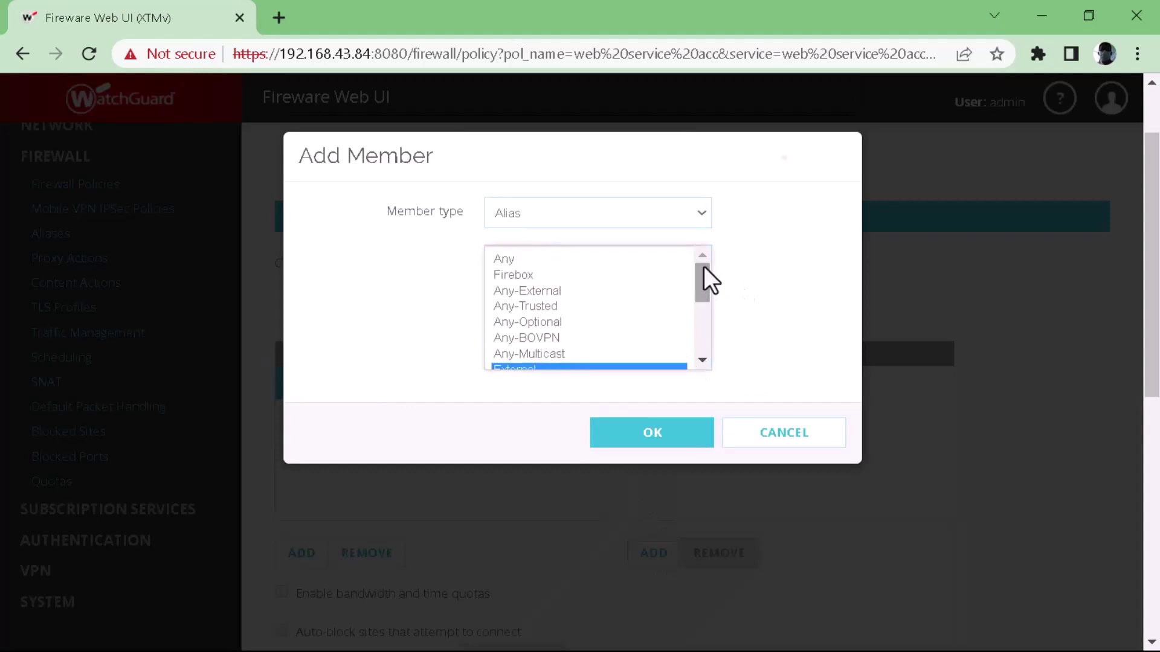
pyautogui.click(695, 220)
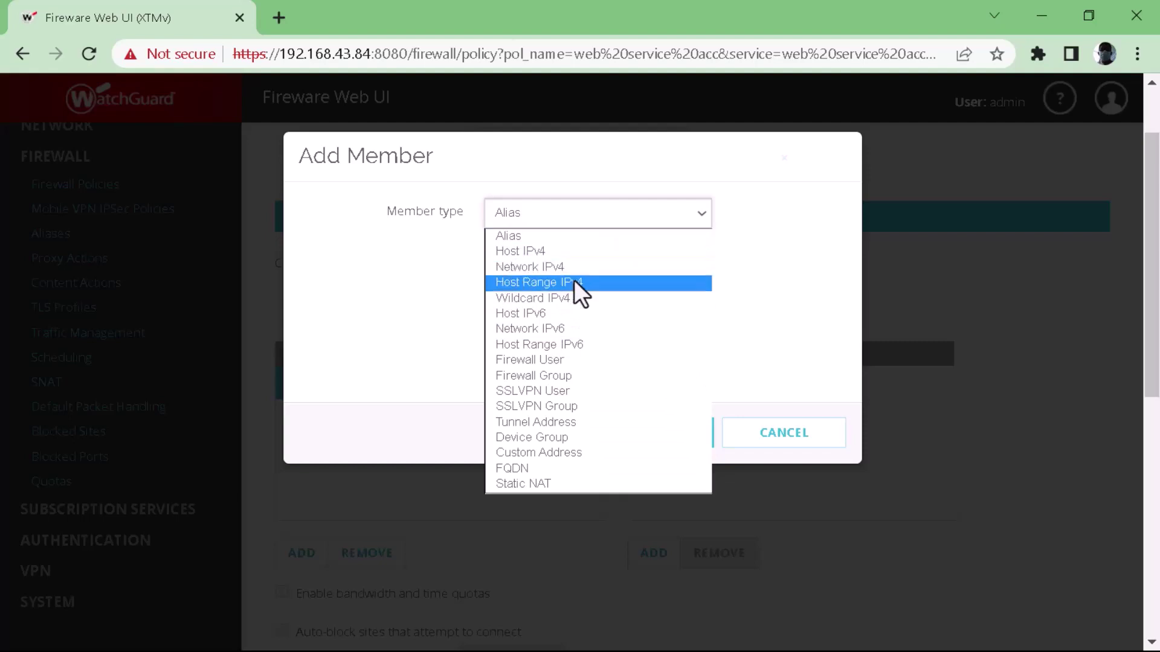
pyautogui.click(553, 480)
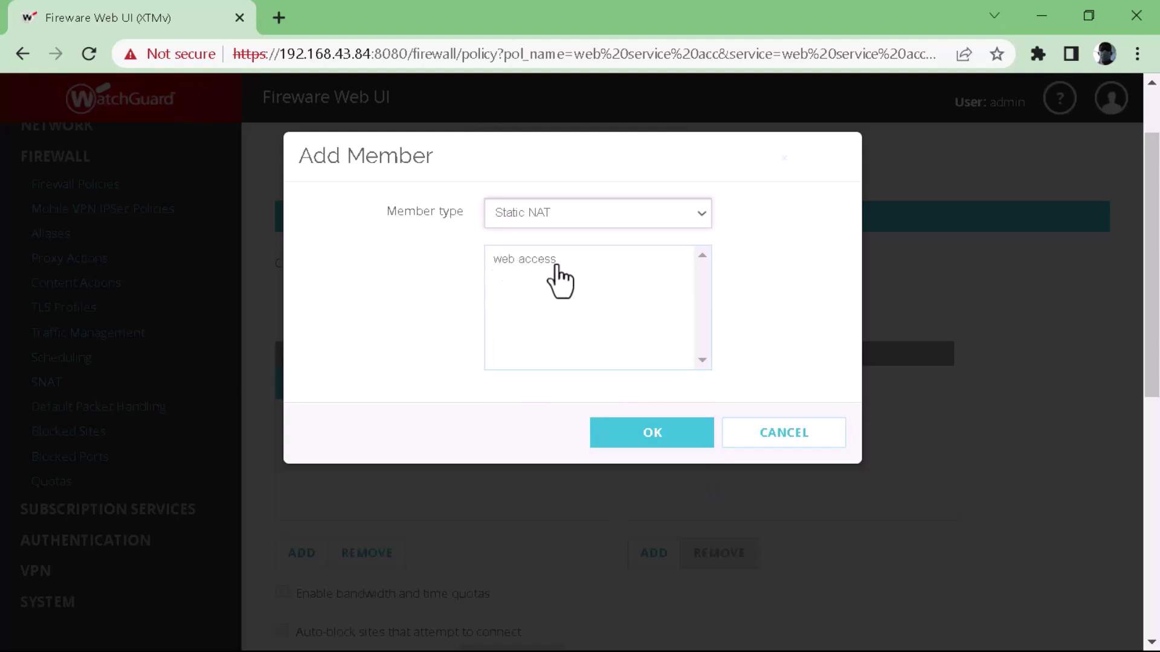
pyautogui.click(646, 432)
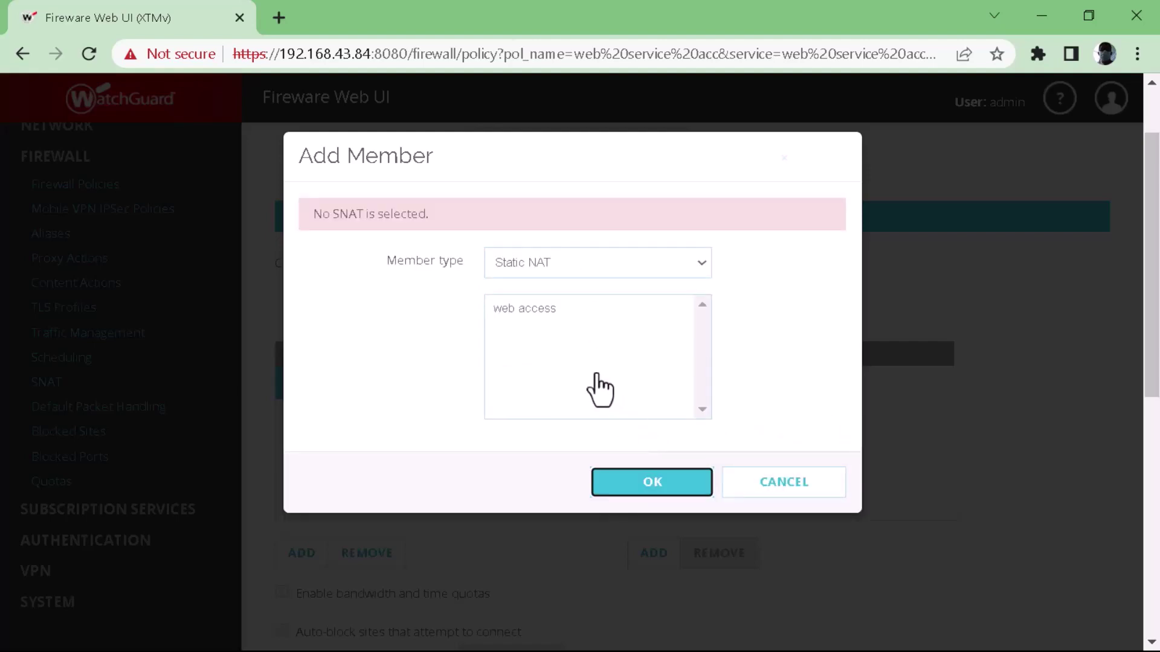
pyautogui.click(523, 309)
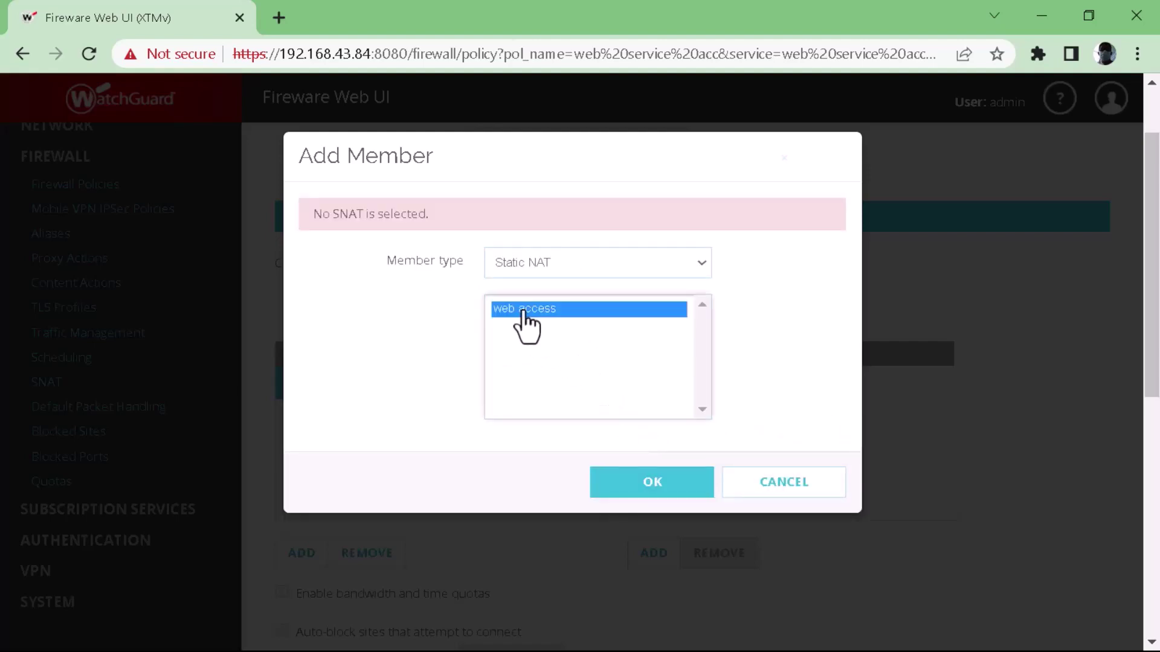
pyautogui.click(673, 491)
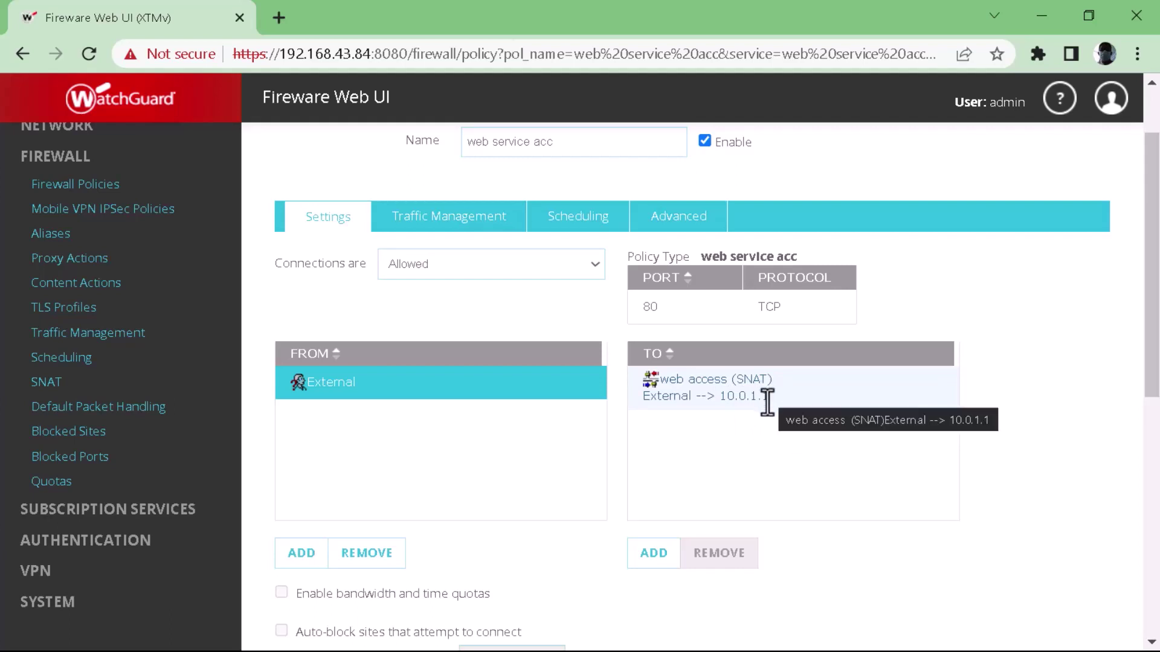
# Enable 'Send a log message' and 'Send a log message for reports' under Logging.
pyautogui.scroll(-2, 798, 517)
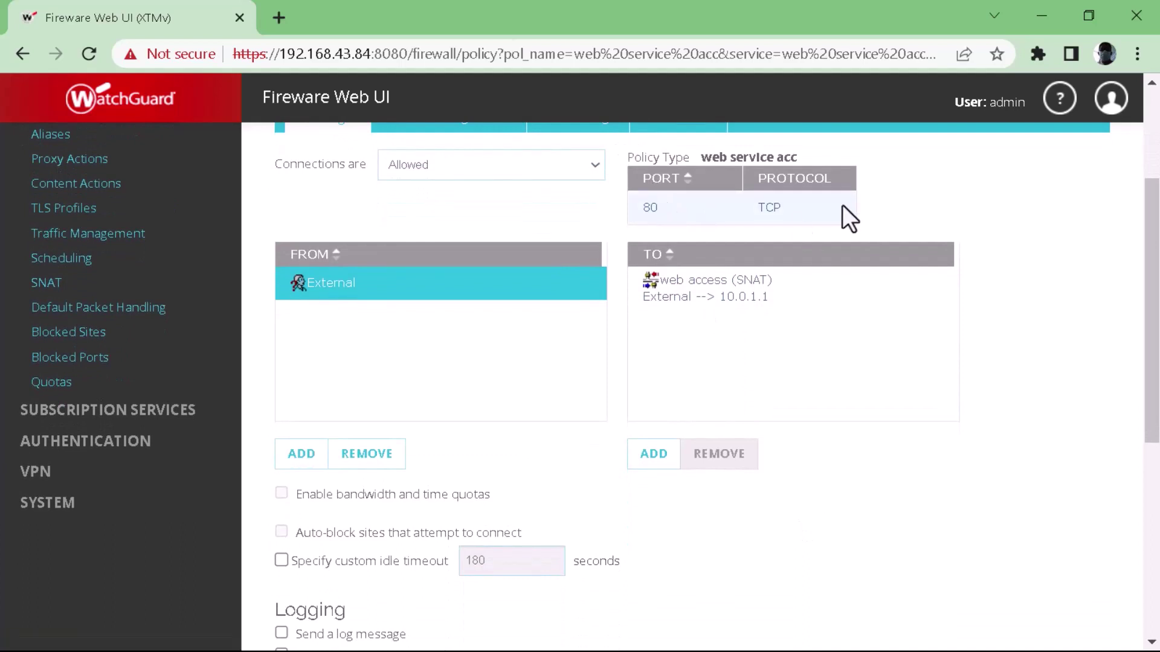
pyautogui.scroll(-3, 511, 454)
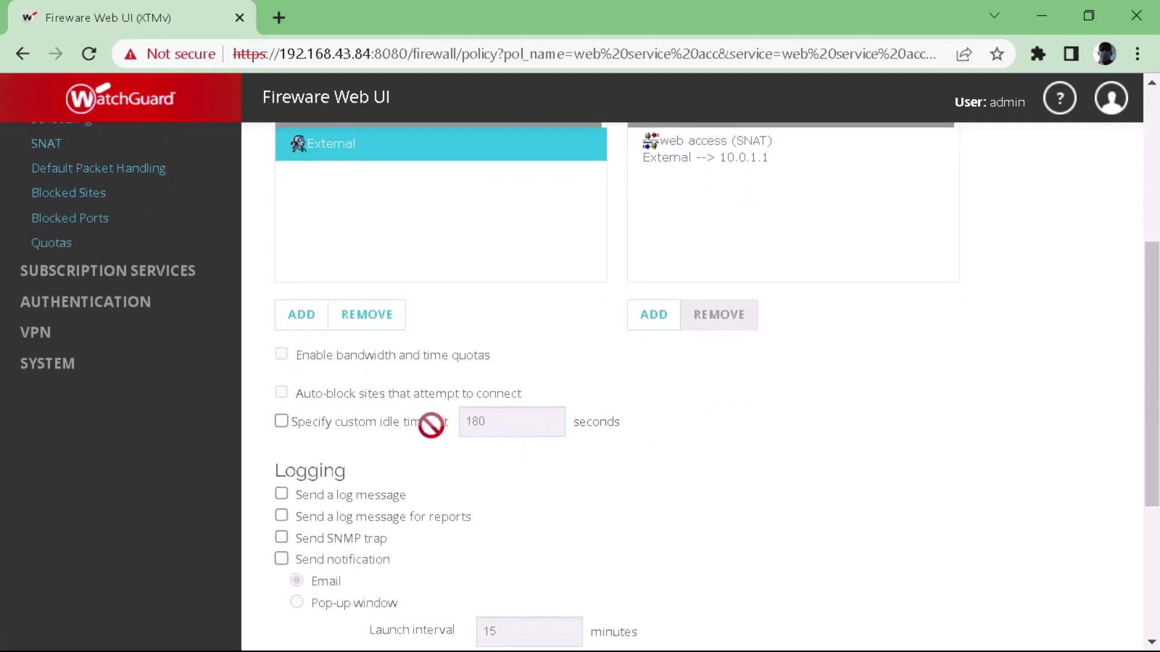
pyautogui.scroll(-1, 350, 433)
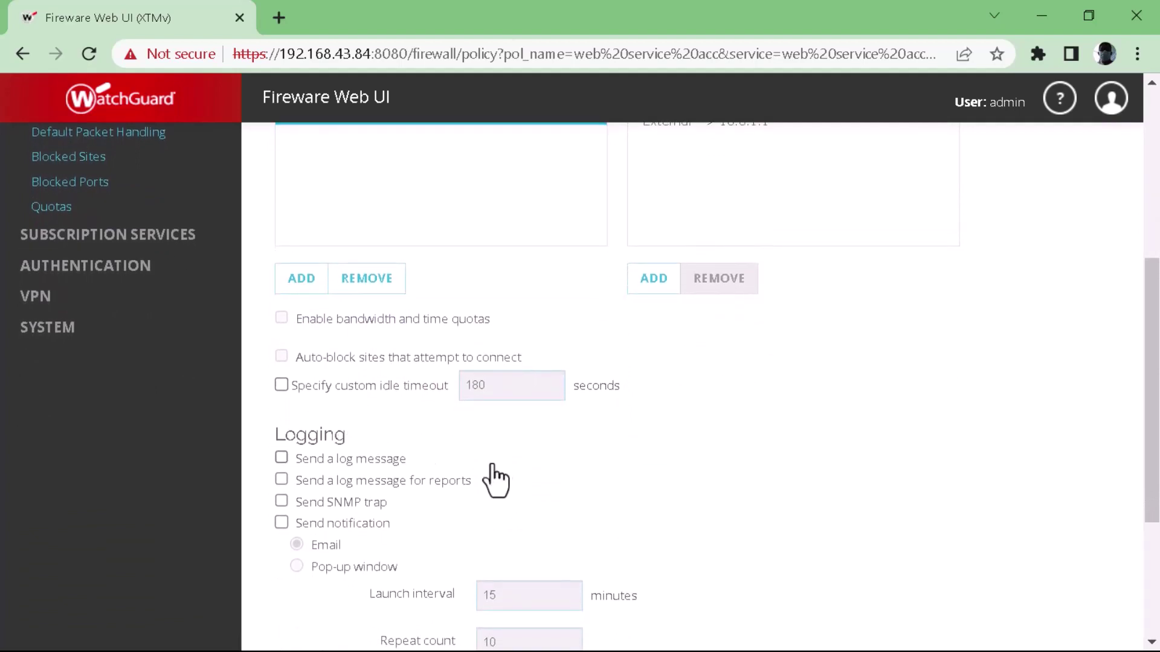
pyautogui.scroll(-1, 495, 479)
pyautogui.click(281, 436)
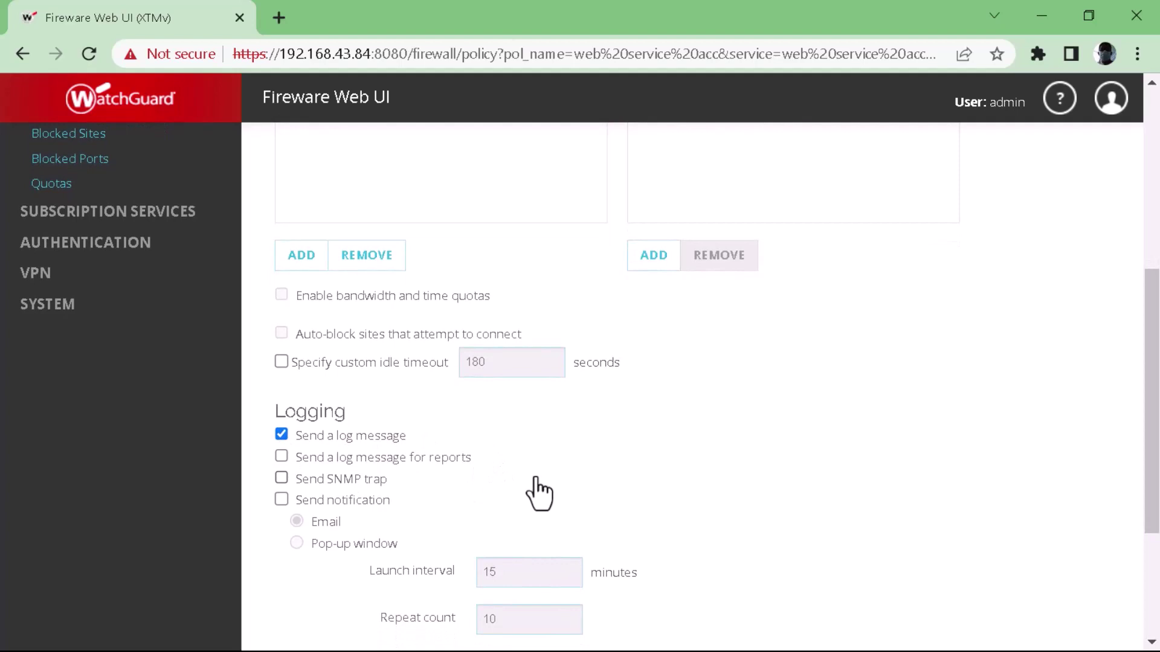
pyautogui.scroll(-1, 538, 492)
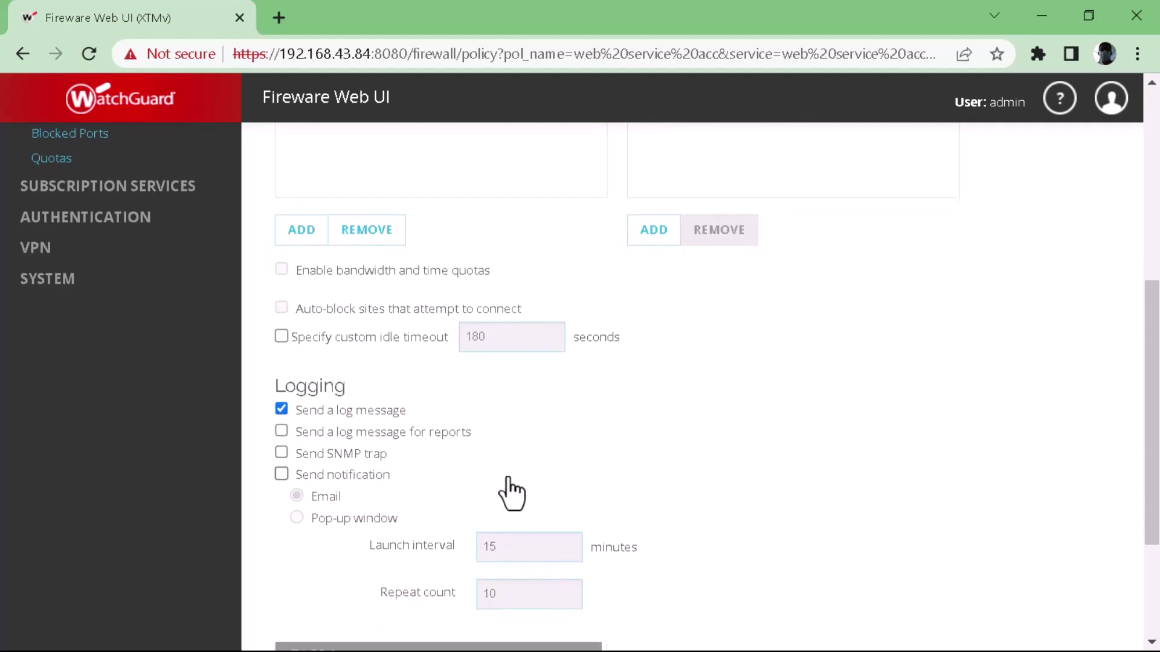
pyautogui.click(281, 431)
# Save the web service acc policy.
pyautogui.scroll(-1, 725, 490)
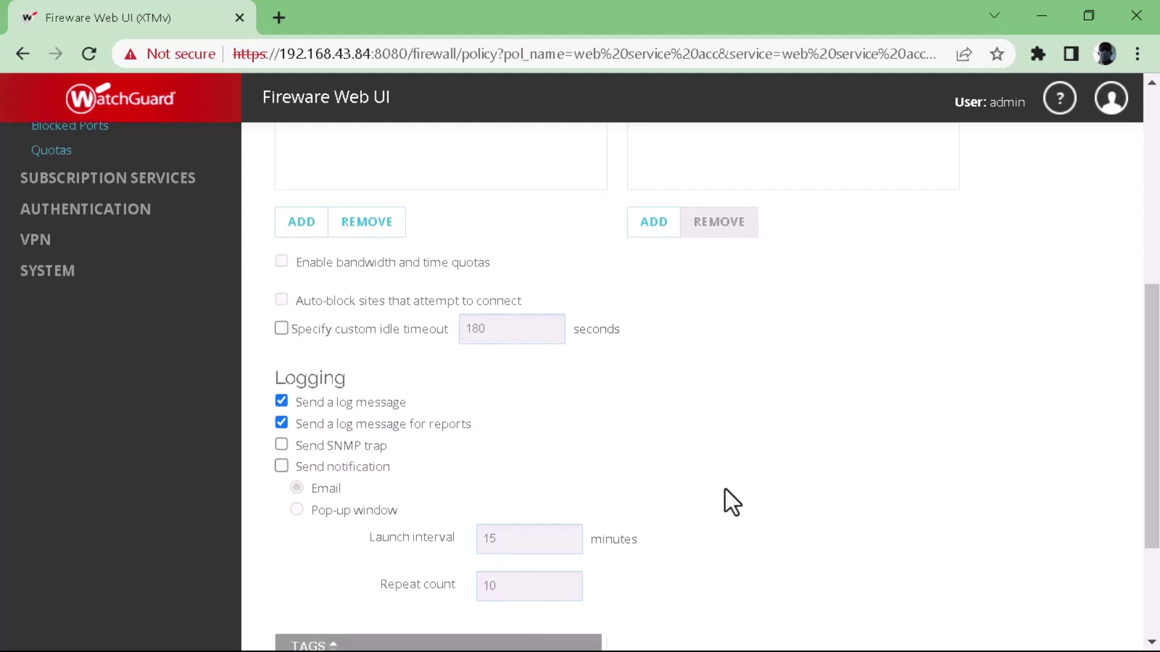
pyautogui.scroll(-2, 725, 489)
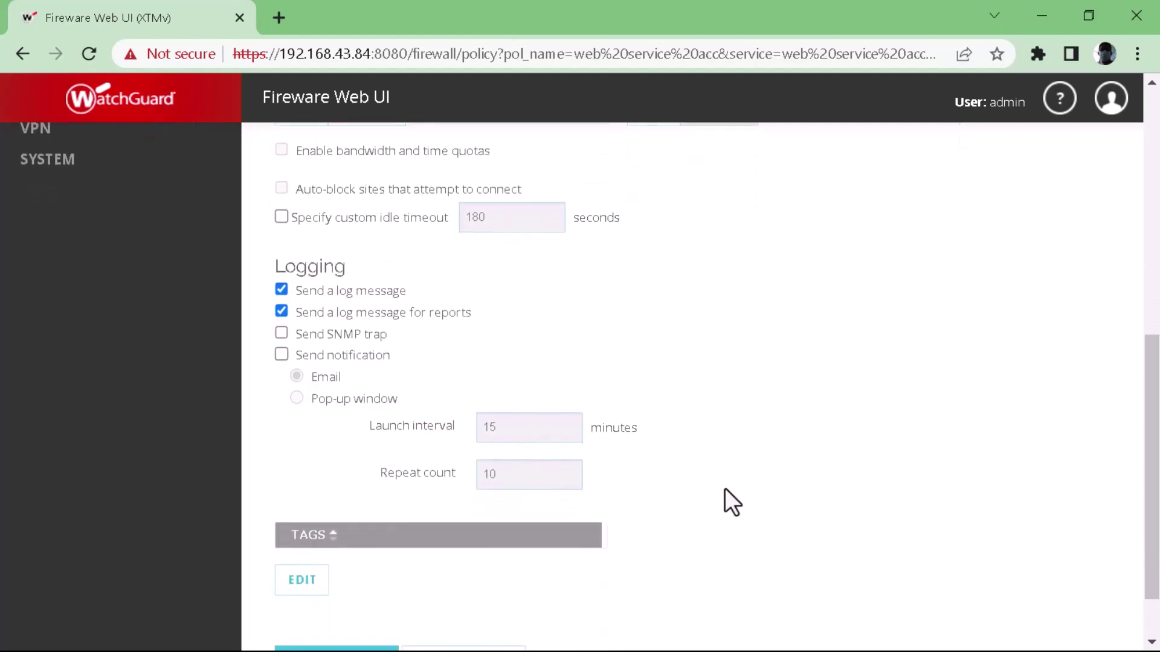
pyautogui.scroll(5, 725, 489)
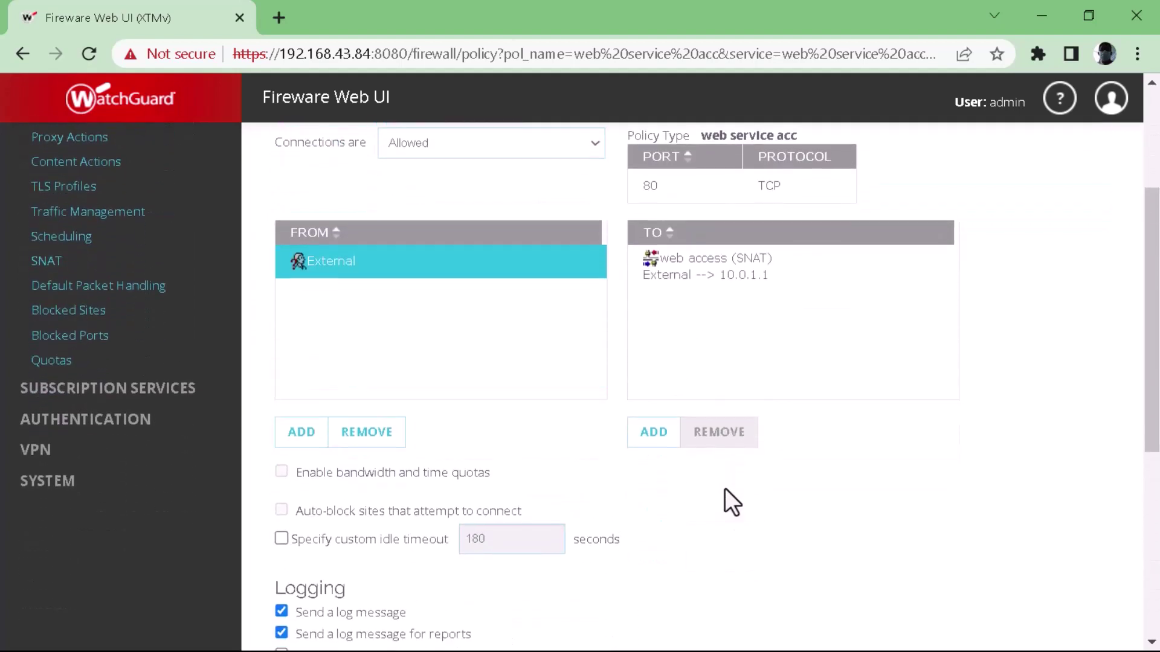
pyautogui.scroll(-5, 724, 489)
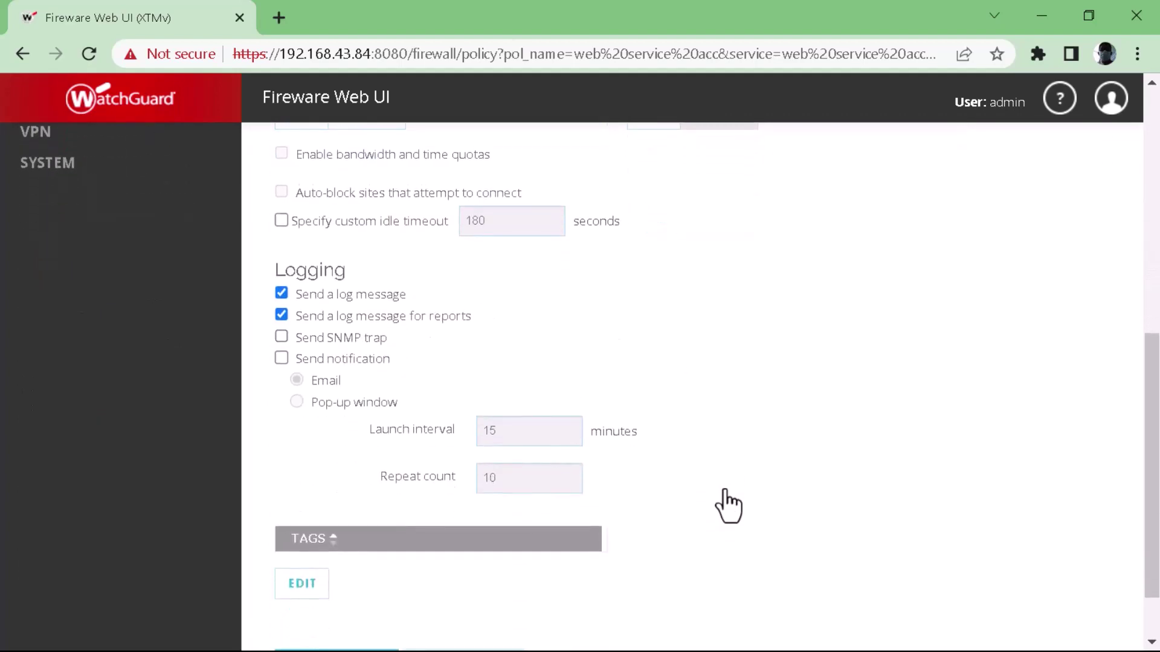
pyautogui.scroll(-1, 726, 491)
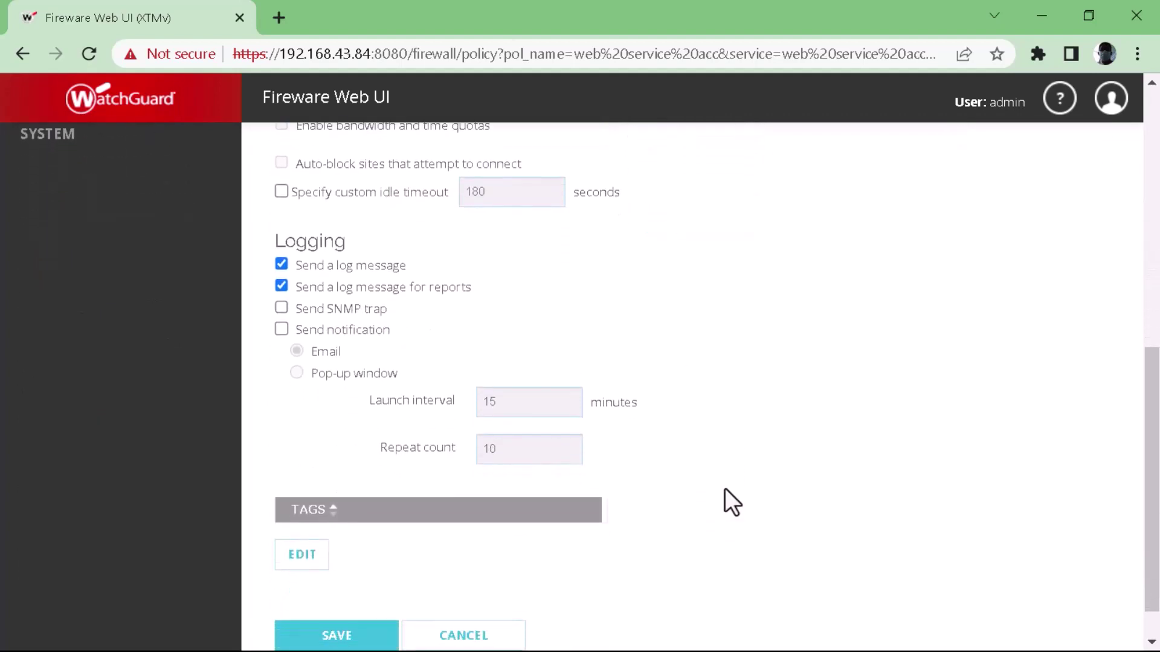
pyautogui.scroll(-1, 514, 560)
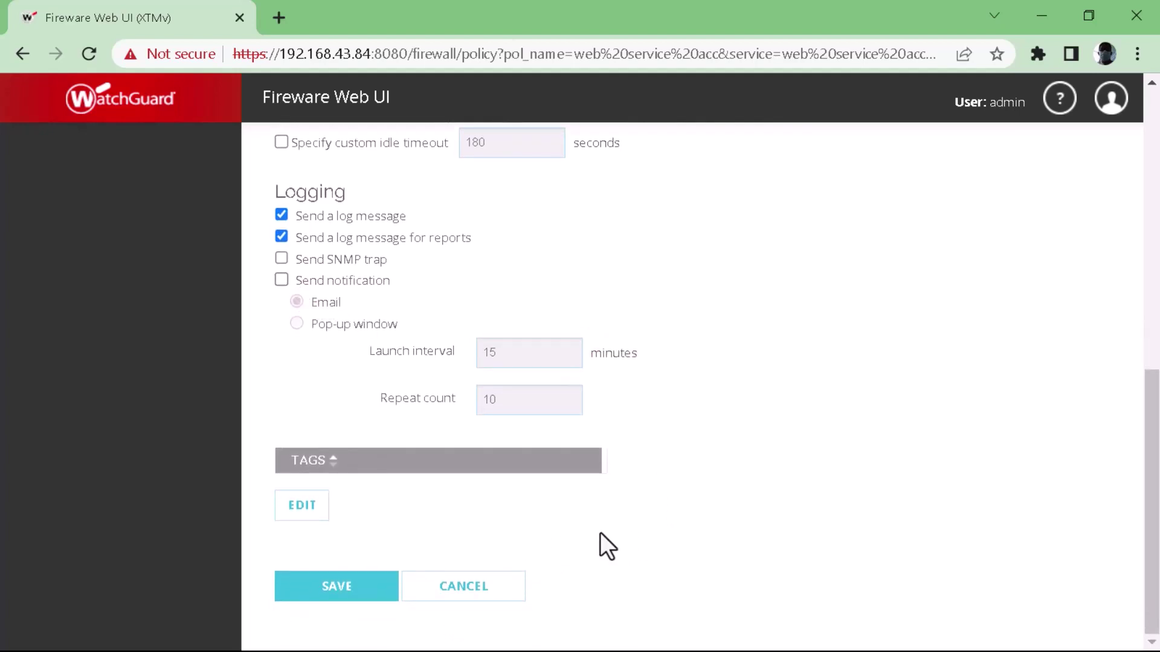
pyautogui.click(356, 595)
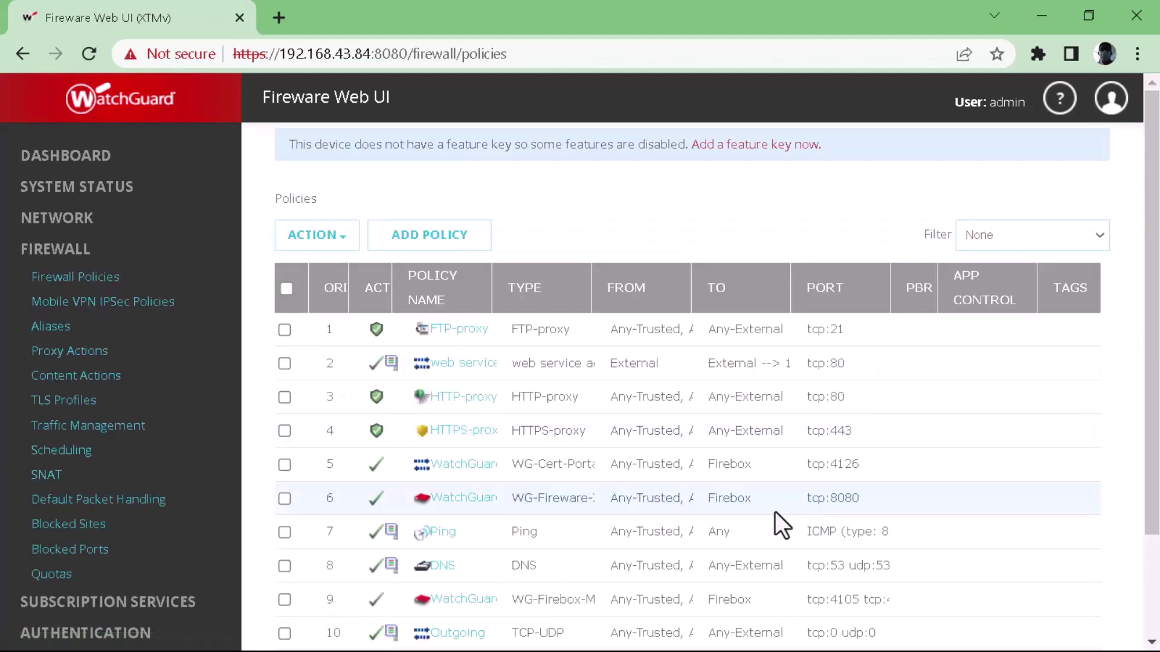
# Select the web service acc row (tcp:80) in the list and collapse the FIREWALL menu.
pyautogui.scroll(-3, 775, 511)
pyautogui.scroll(3, 749, 521)
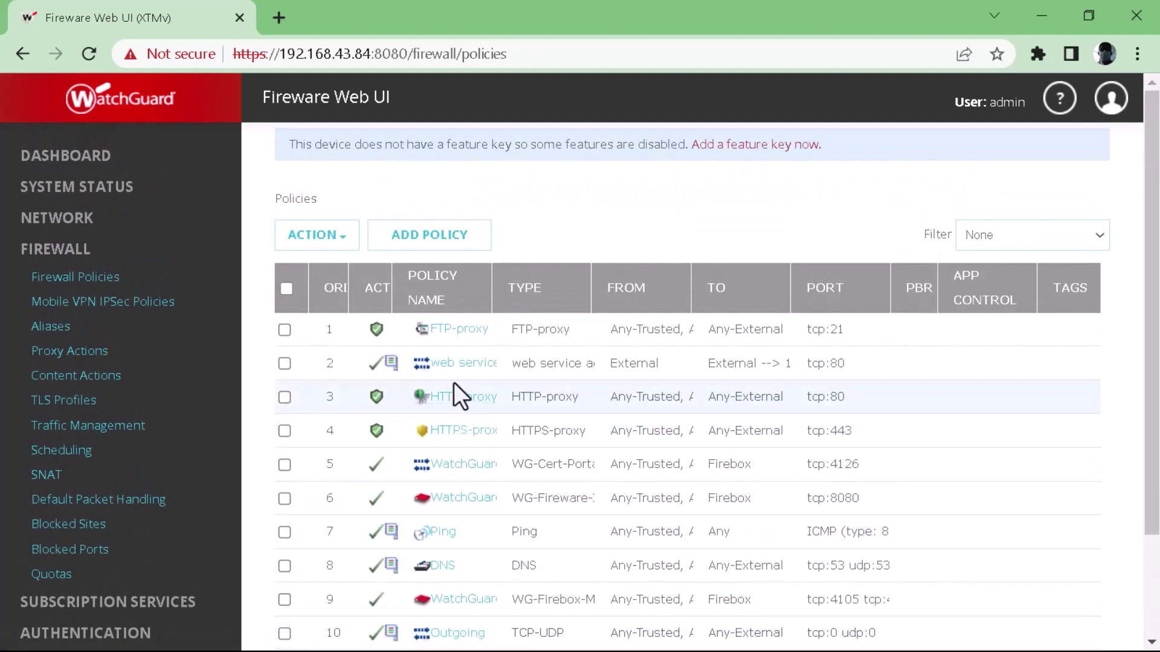
pyautogui.click(450, 373)
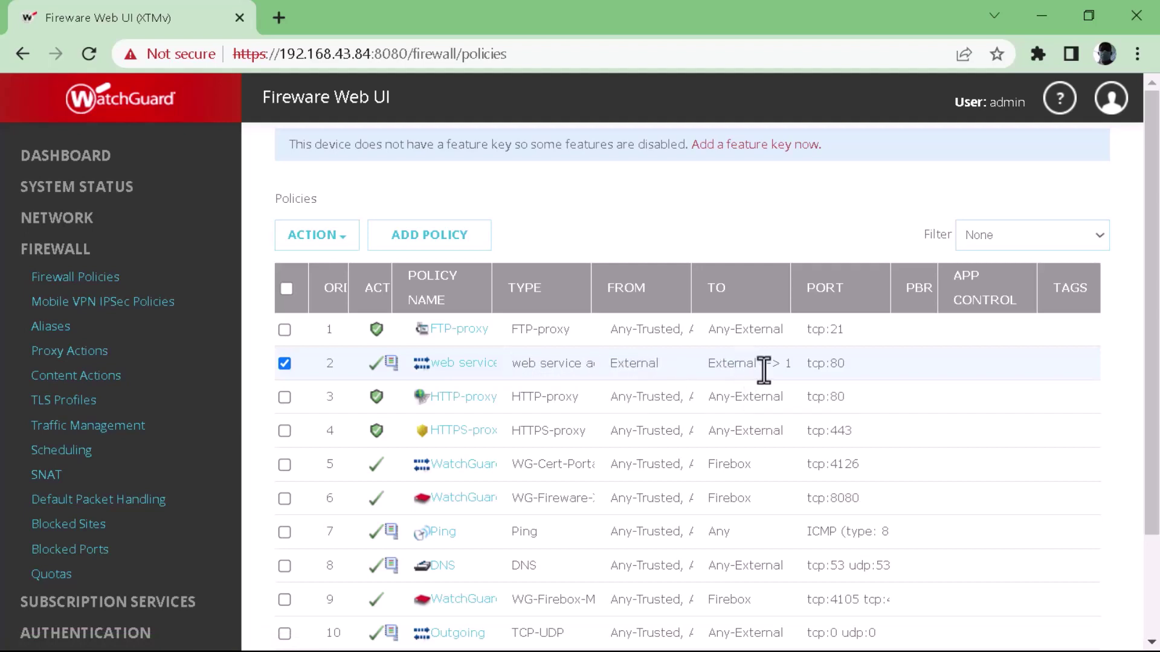
pyautogui.scroll(-1, 889, 436)
pyautogui.scroll(1, 889, 436)
pyautogui.click(88, 257)
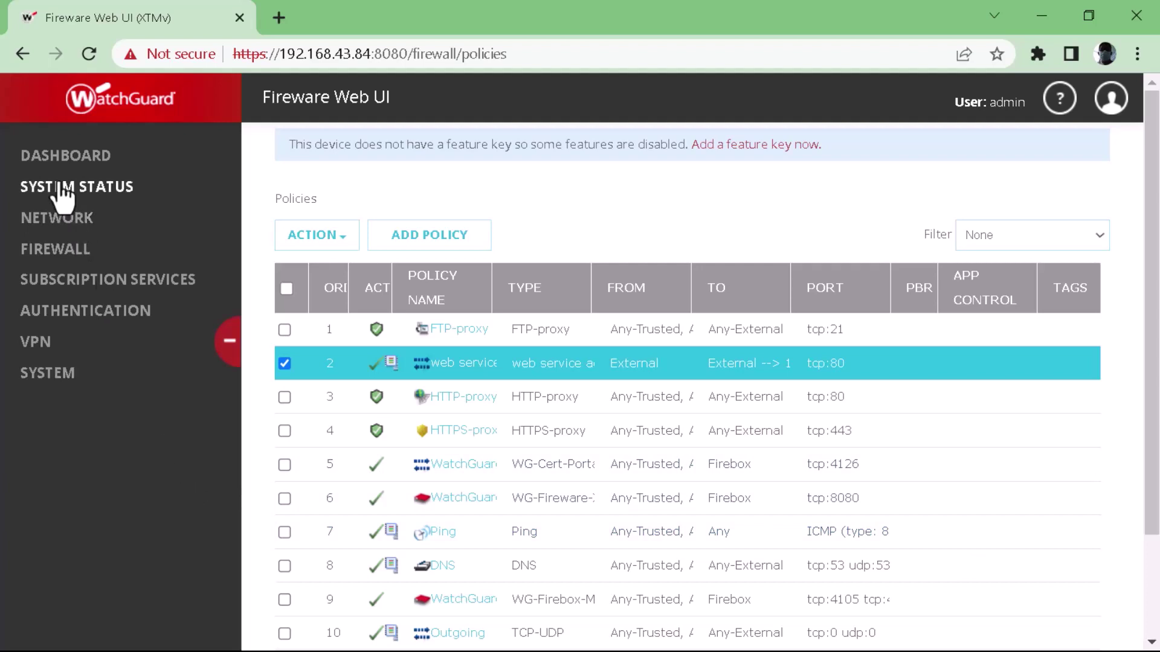
# Go to Dashboard > Traffic Monitor and open its log search box.
pyautogui.click(53, 158)
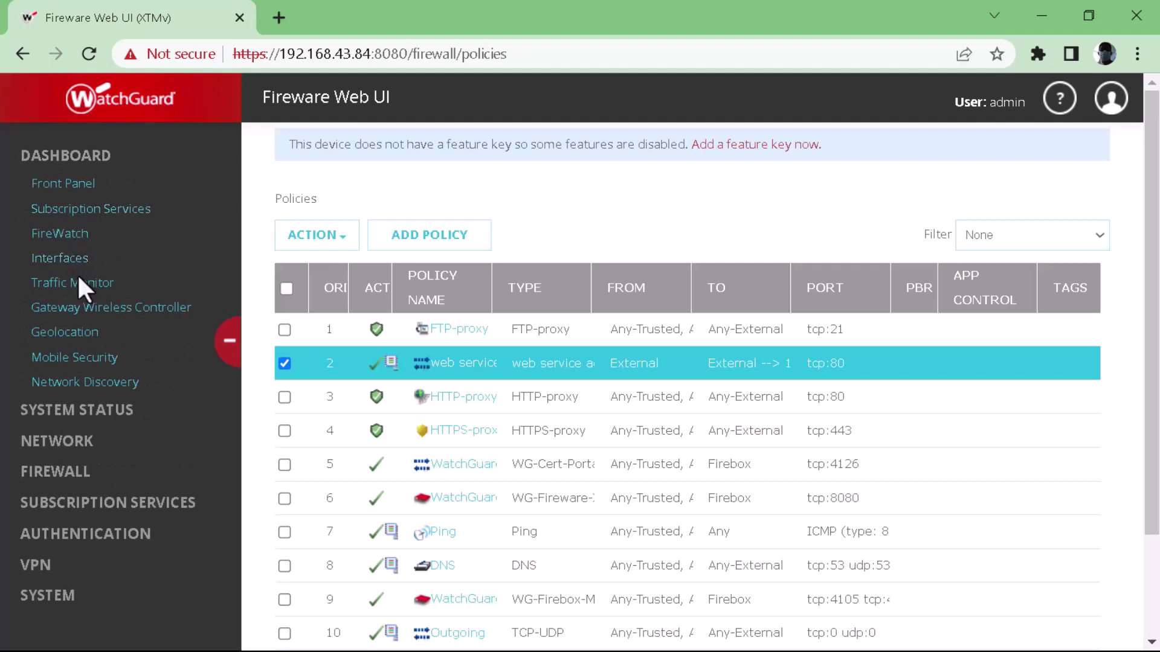
pyautogui.click(76, 284)
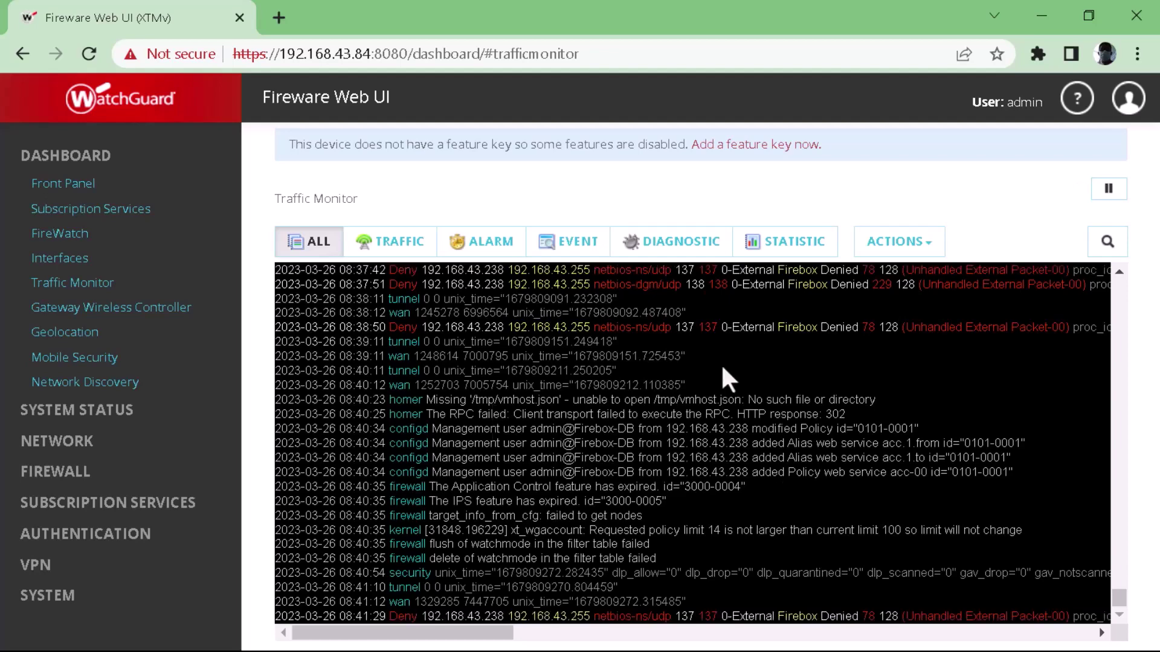
pyautogui.scroll(1, 774, 361)
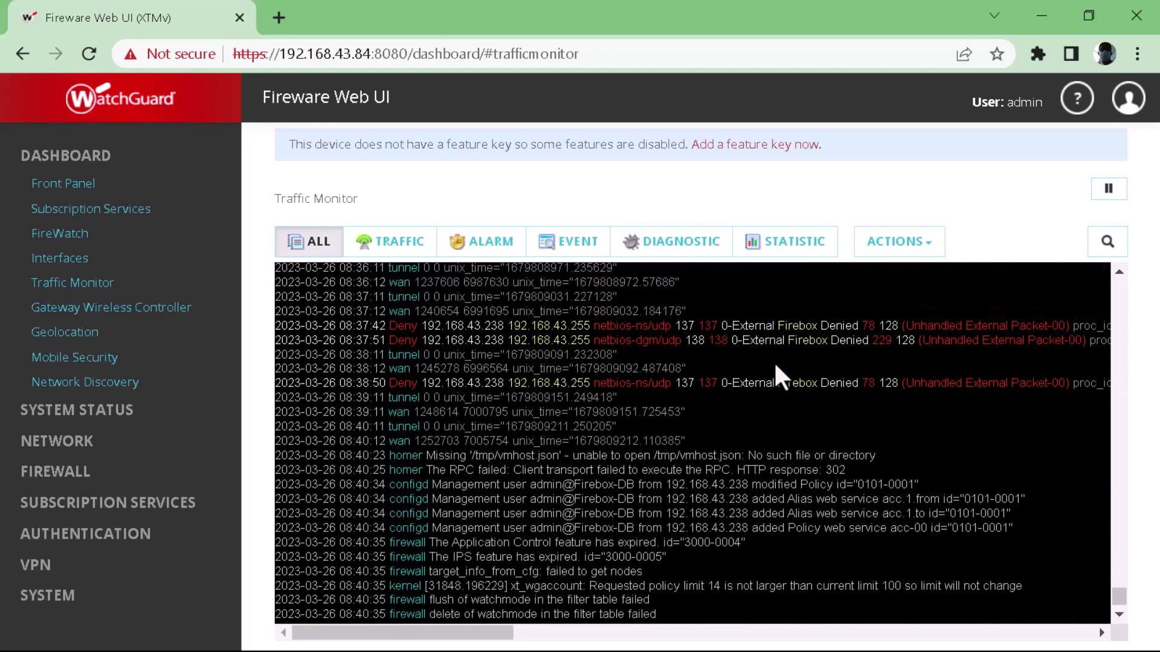
pyautogui.click(1109, 246)
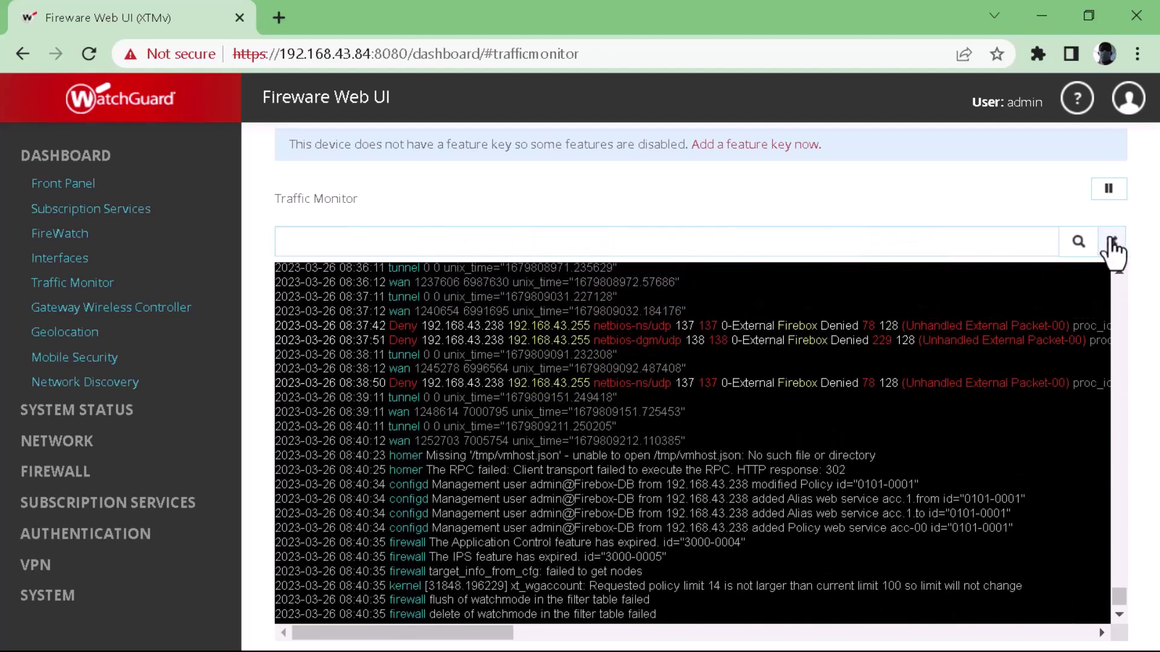
# Filter the Traffic Monitor log with the search text *nat-*.
pyautogui.click(379, 248)
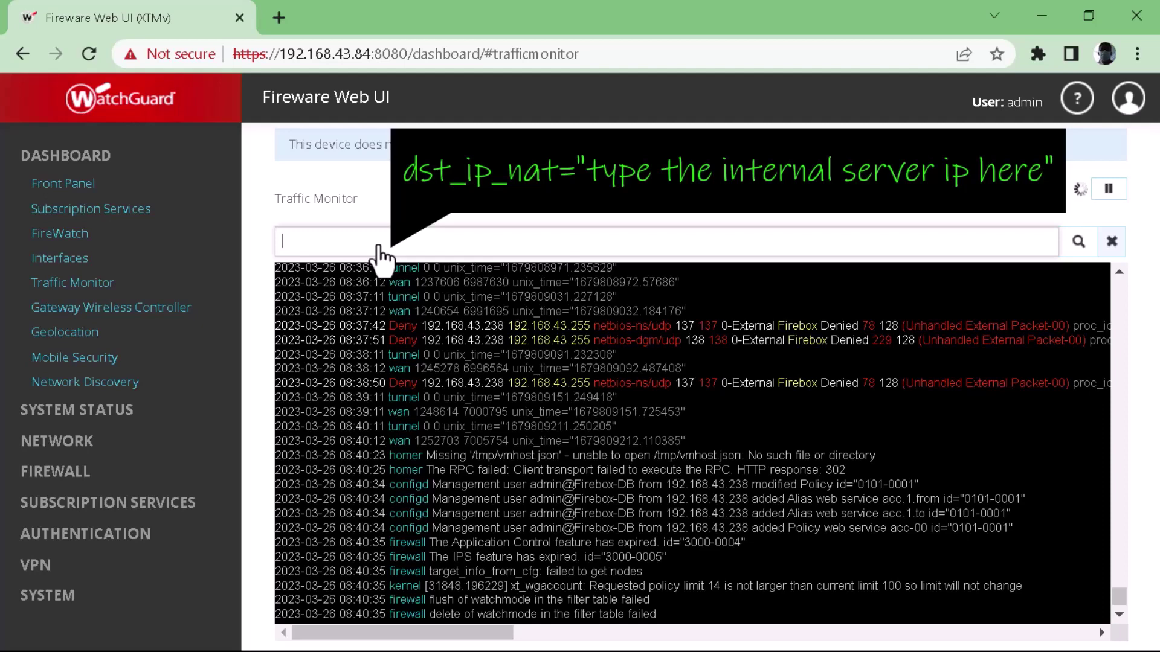
pyautogui.write('""')
pyautogui.press('BackSpace')
pyautogui.press('BackSpace')
pyautogui.write('"')
pyautogui.write('nat')
pyautogui.write('-')
pyautogui.write('*')
pyautogui.click(1076, 244)
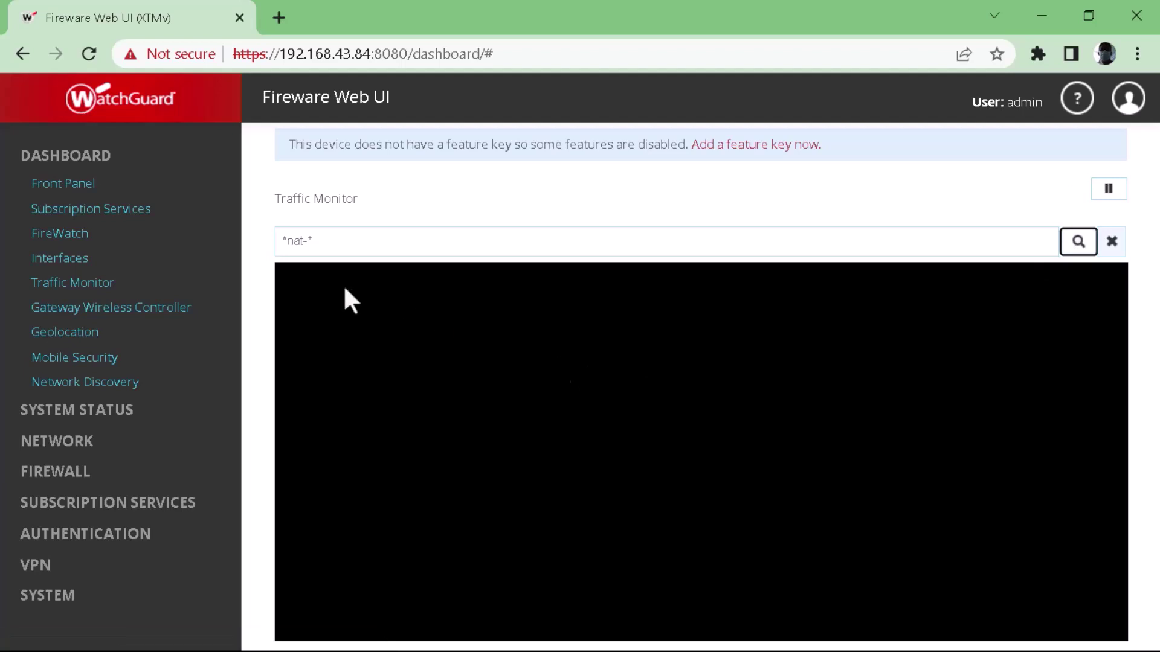
# Delete the *nat-* text to empty the search filter.
pyautogui.click(330, 245)
pyautogui.press('BackSpace')
pyautogui.press('BackSpace')
pyautogui.press('BackSpace')
pyautogui.press('BackSpace')
pyautogui.press('BackSpace')
pyautogui.press('BackSpace')
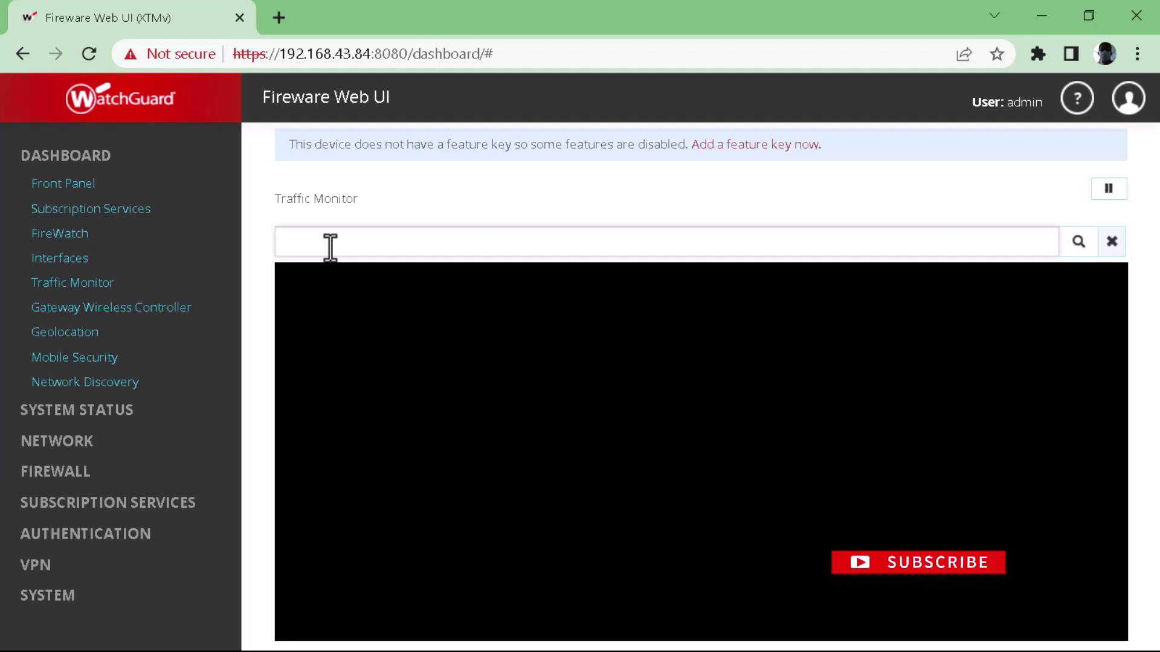
pyautogui.click(347, 245)
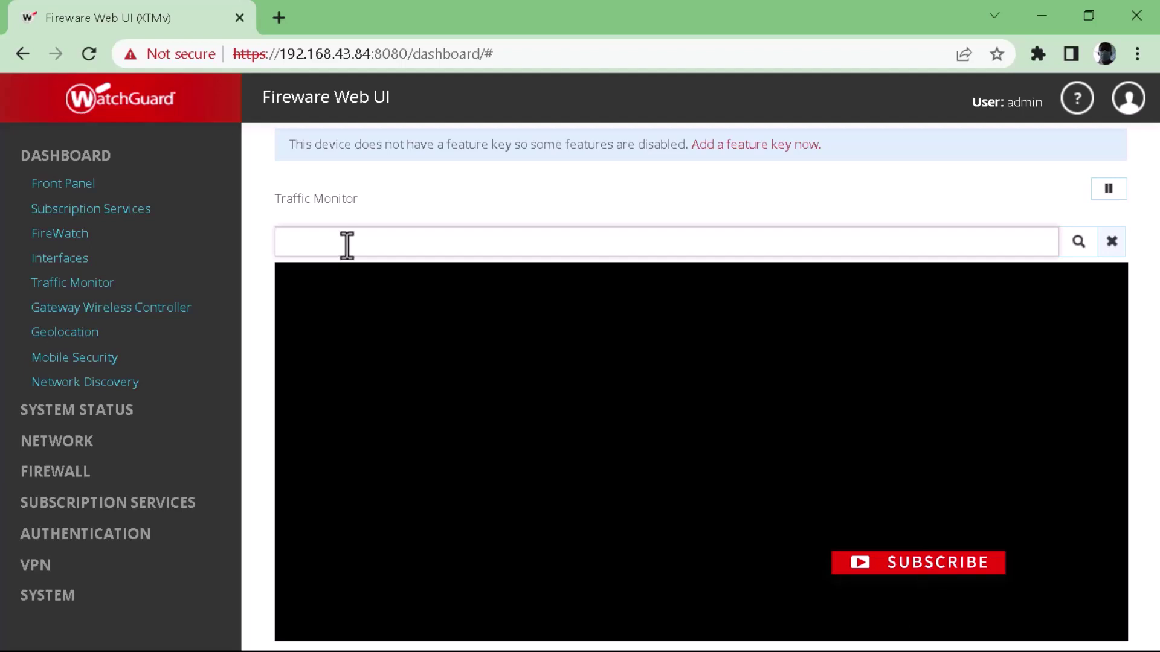